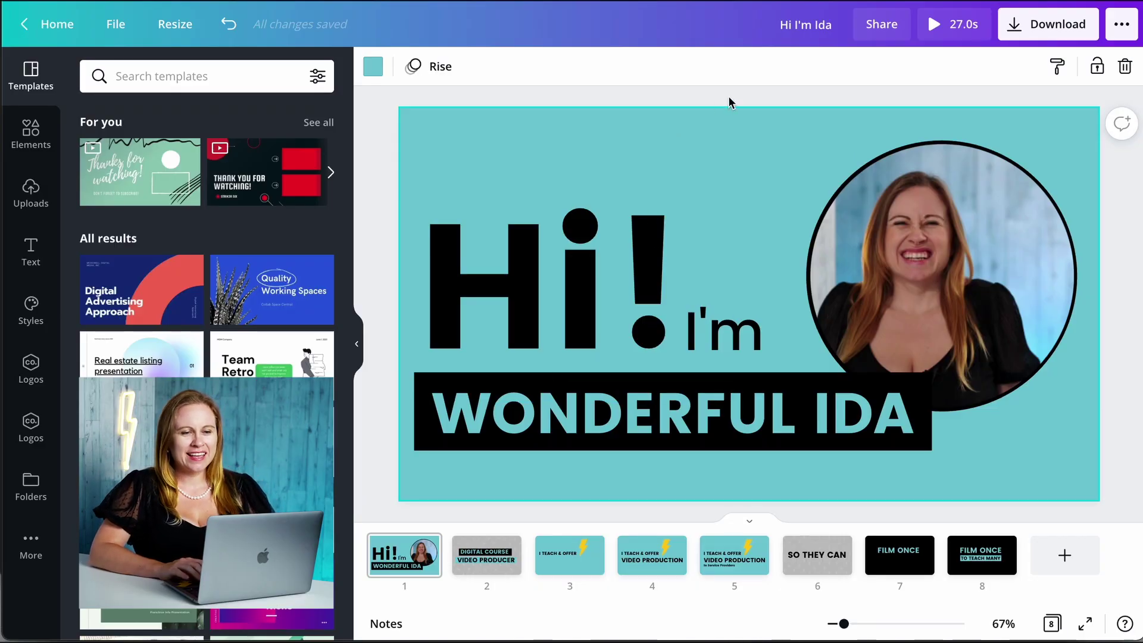
Replace the title slide's Rise page animation with Block, then select the circular presenter video.
{"action": "left_click", "coordinate": [430, 69]}
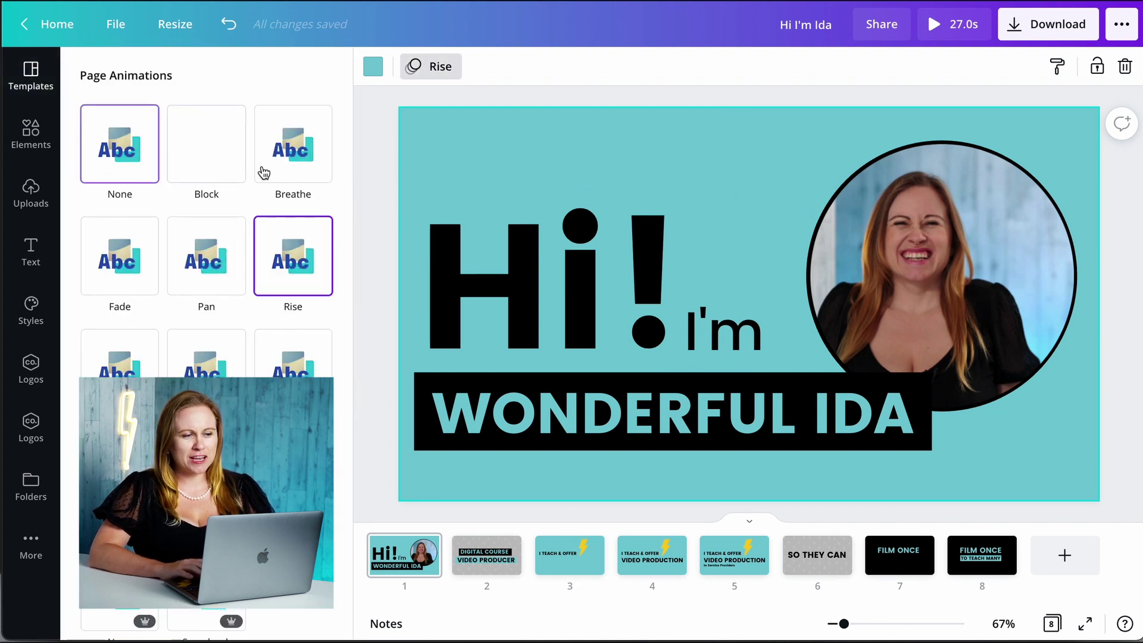
{"action": "left_click", "coordinate": [224, 166]}
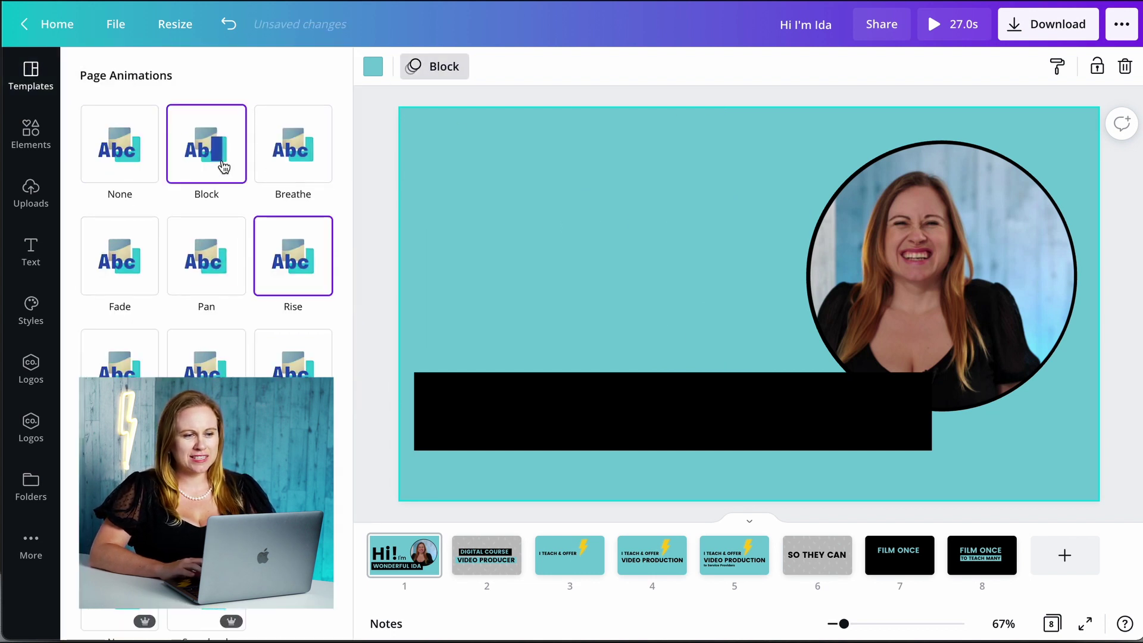
{"action": "left_click", "coordinate": [374, 113]}
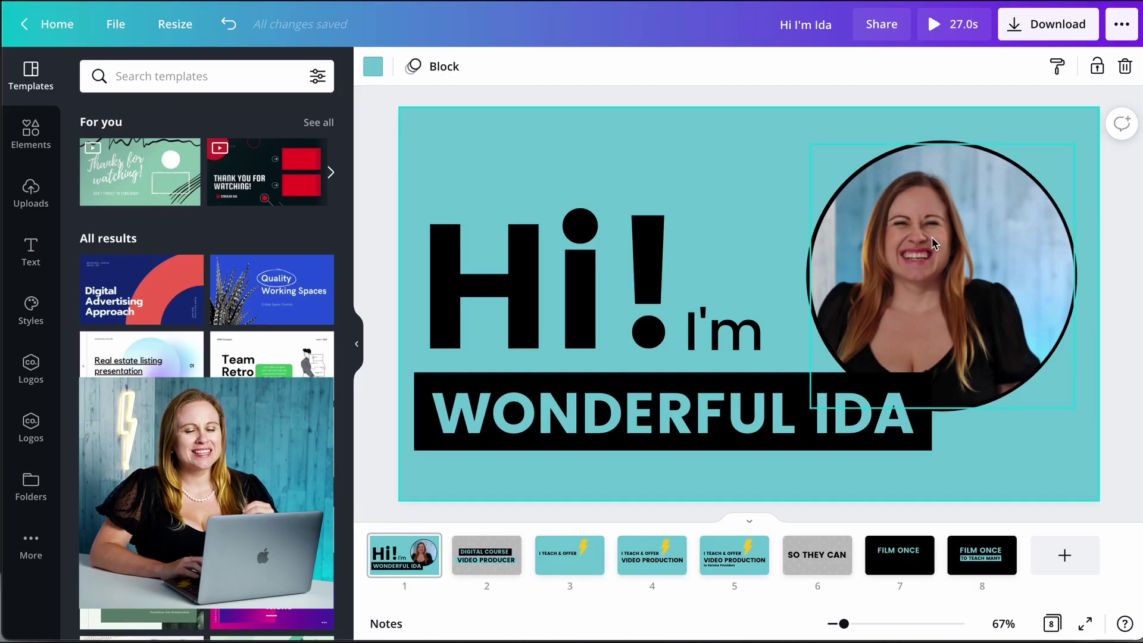
{"action": "left_click", "coordinate": [933, 238]}
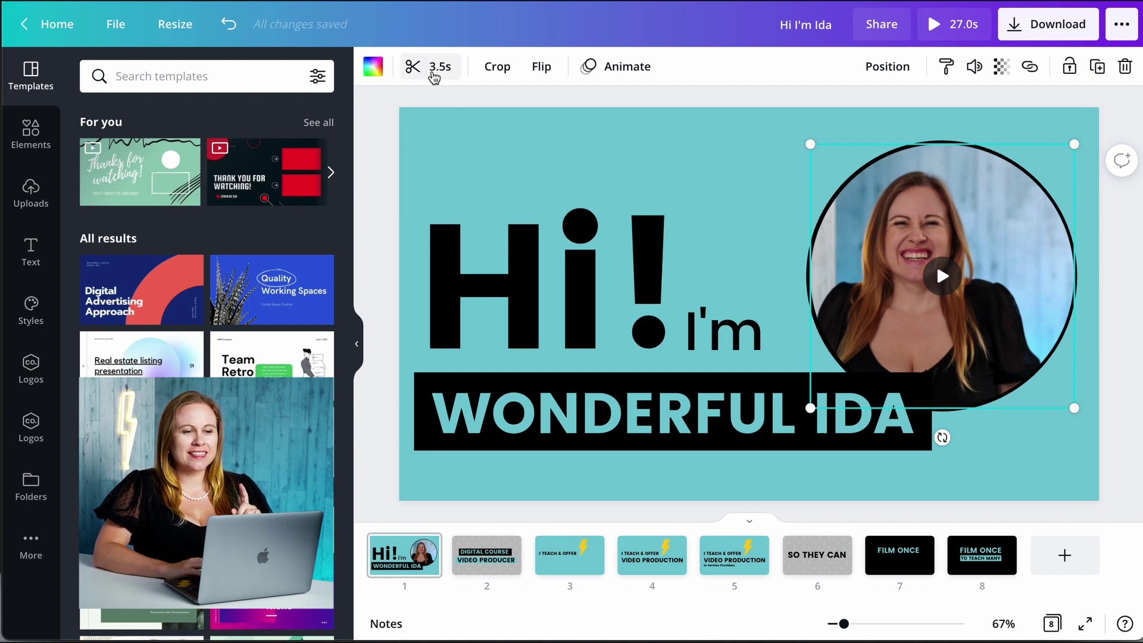
Trim the presenter video's end from 3.5s to 2.5s, bringing the design to 26.0s.
{"action": "left_click", "coordinate": [434, 76]}
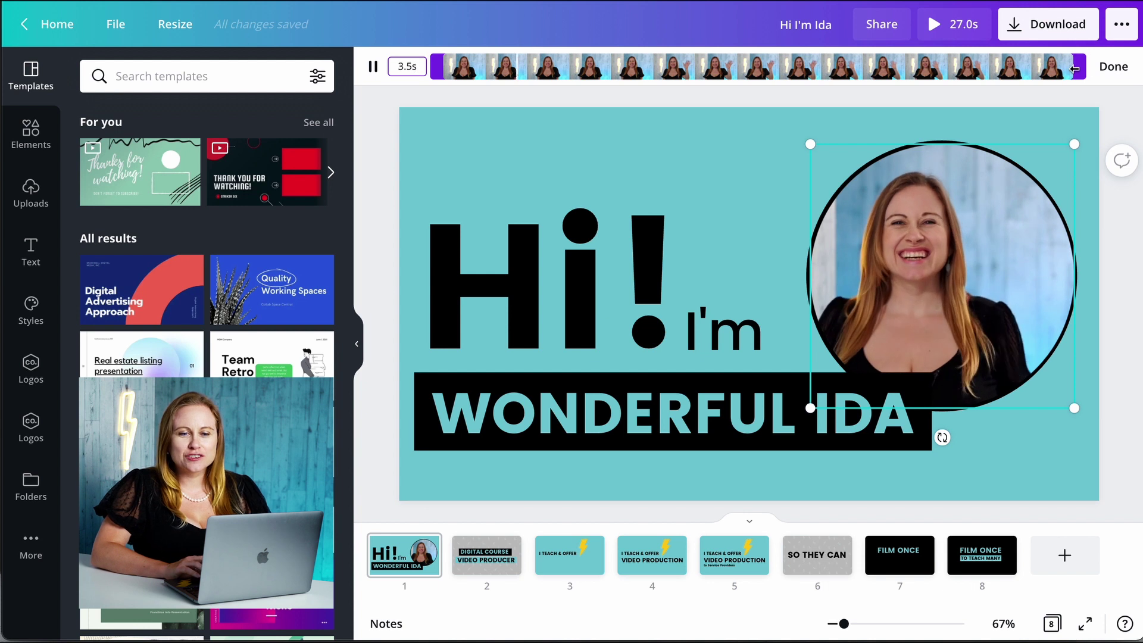
{"action": "left_click_drag", "start_coordinate": [1075, 69], "coordinate": [888, 74]}
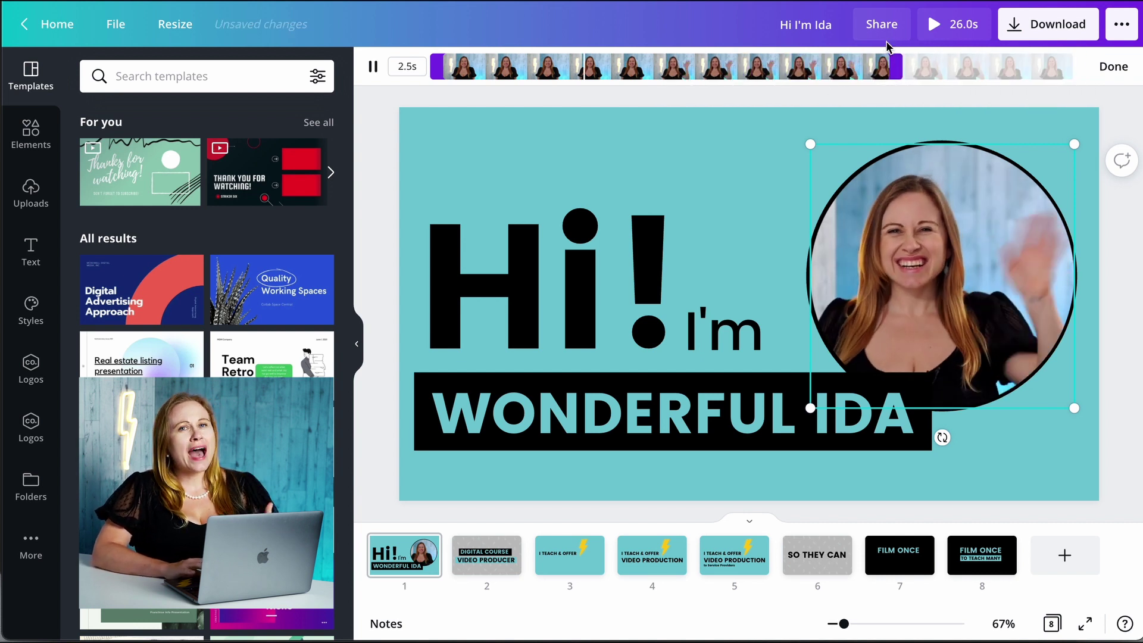
{"action": "left_click", "coordinate": [1112, 71]}
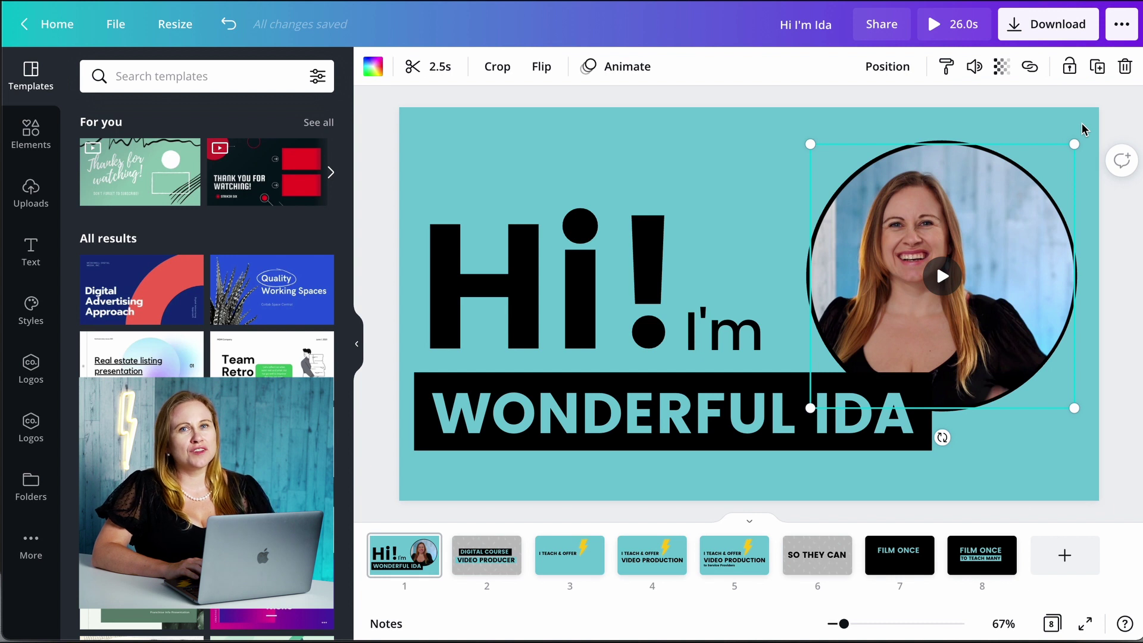
Apply the Bounce text animation to the 'Hi!' headline on slide 1.
{"action": "left_click", "coordinate": [558, 266]}
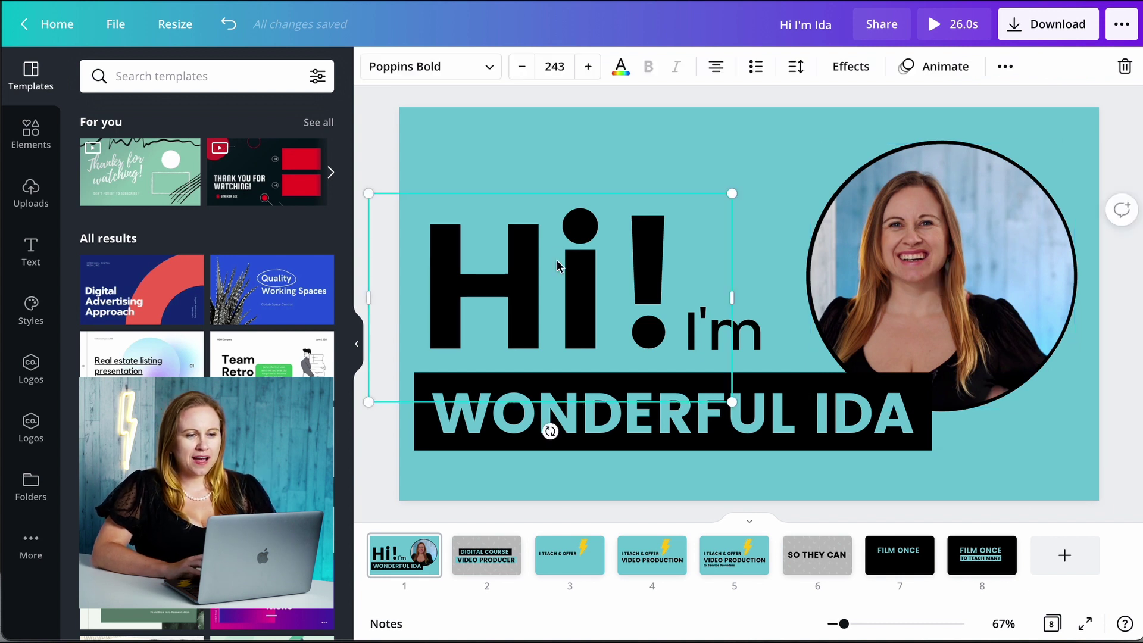
{"action": "left_click", "coordinate": [543, 104]}
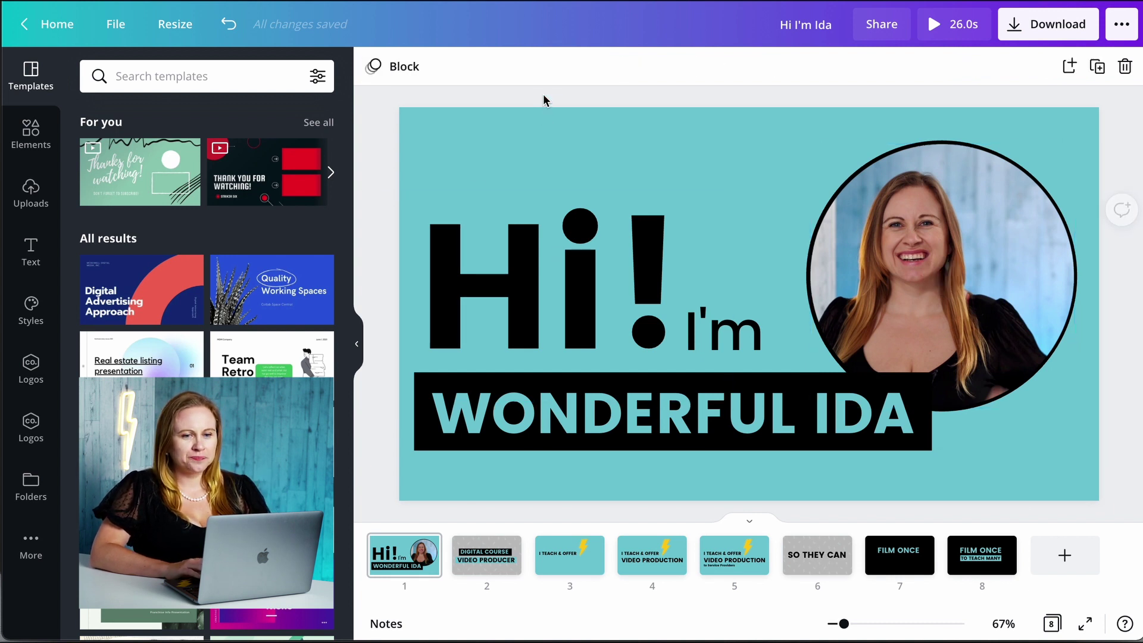
{"action": "left_click", "coordinate": [577, 263]}
{"action": "left_click", "coordinate": [947, 68]}
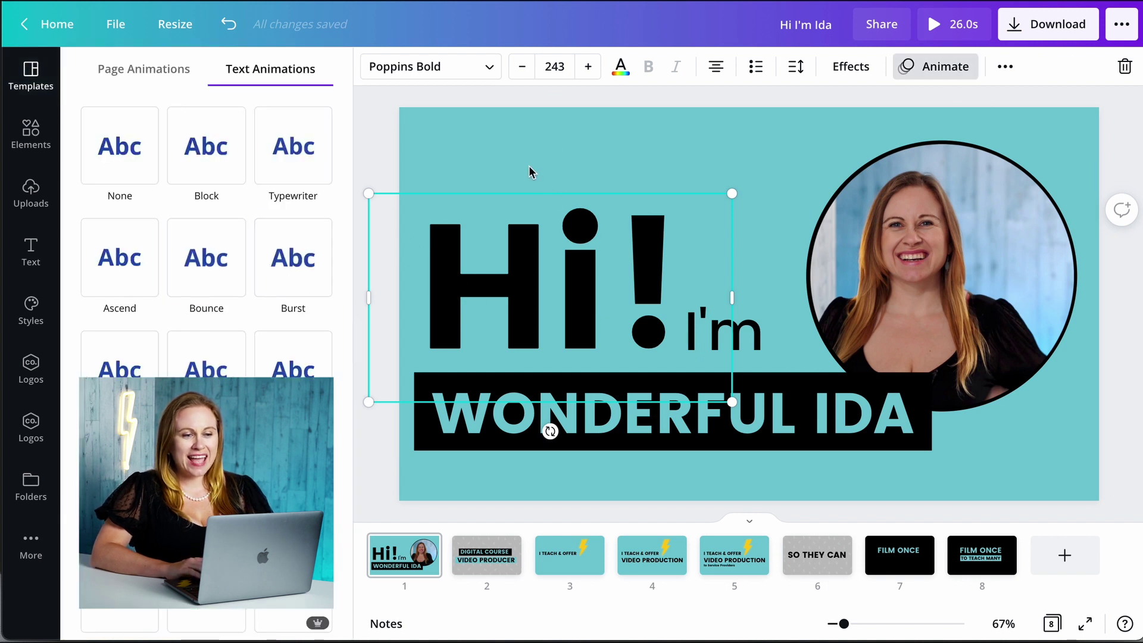
{"action": "left_click", "coordinate": [157, 72]}
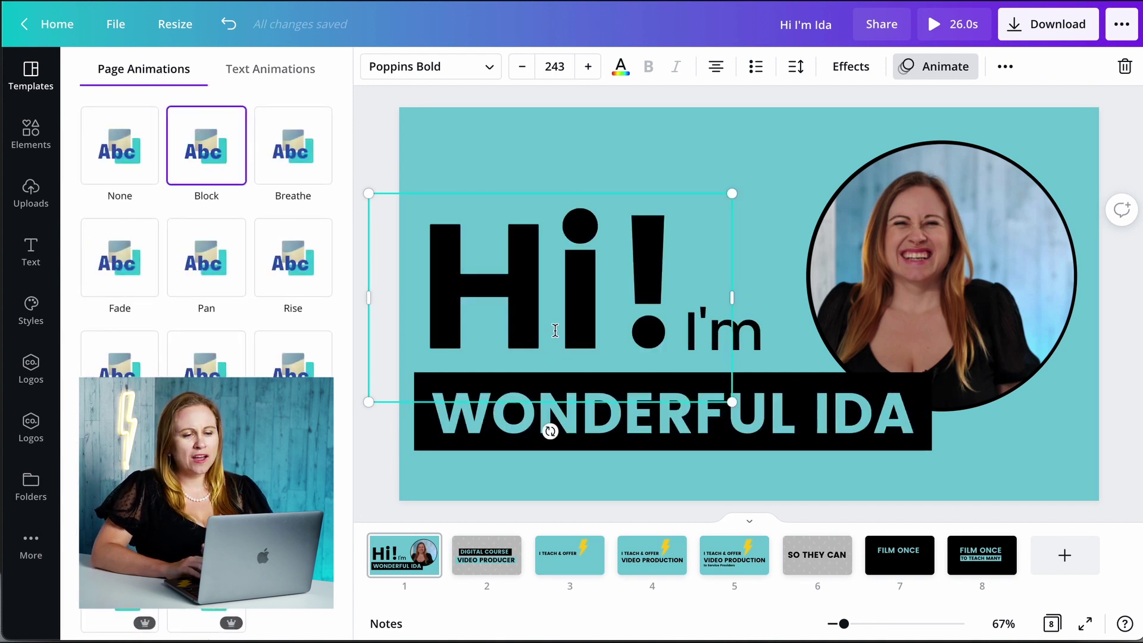
{"action": "left_click", "coordinate": [653, 265]}
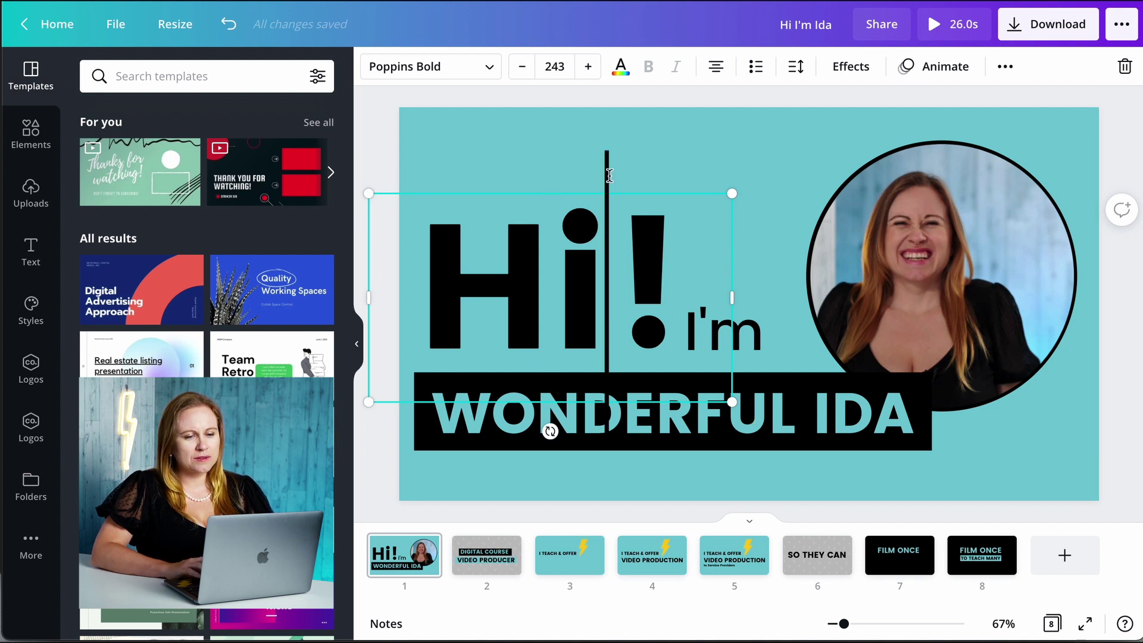
{"action": "left_click", "coordinate": [774, 199]}
{"action": "left_click", "coordinate": [648, 253]}
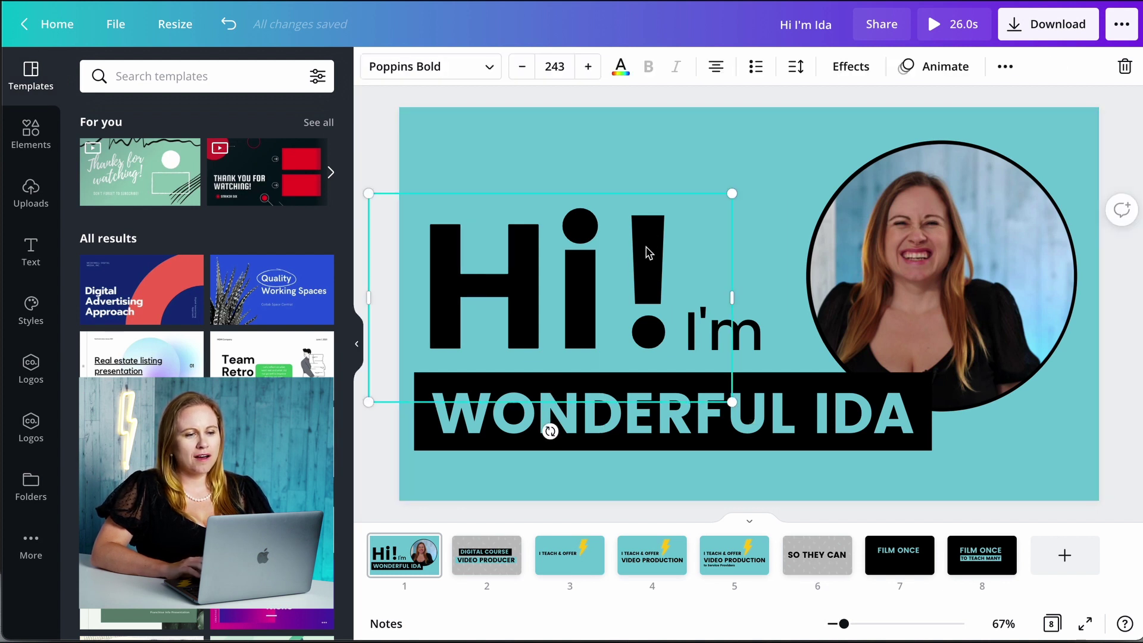
{"action": "left_click", "coordinate": [936, 67]}
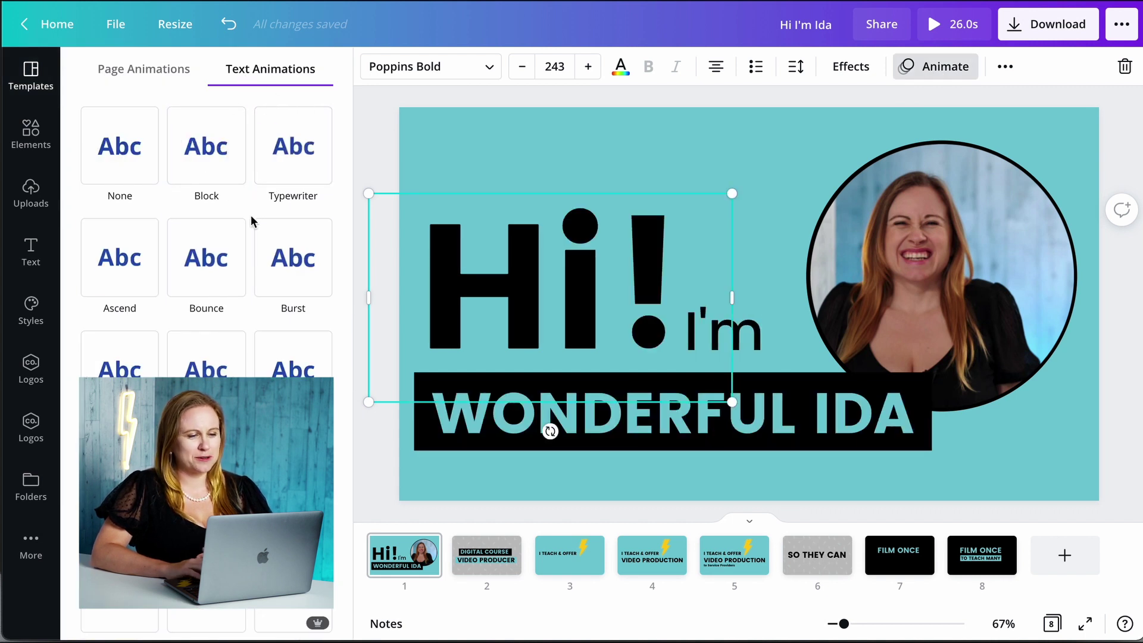
{"action": "left_click", "coordinate": [215, 286]}
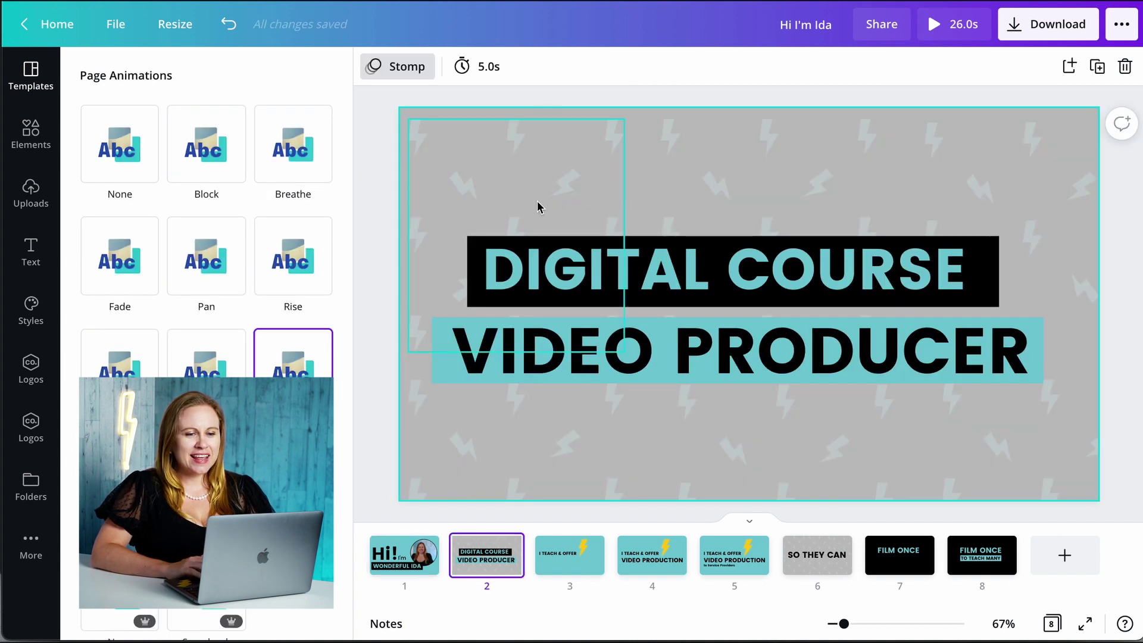
Cut slide 2's duration from 5.0s to 2.5s, leaving the design at 23.5s.
{"action": "left_click", "coordinate": [398, 557]}
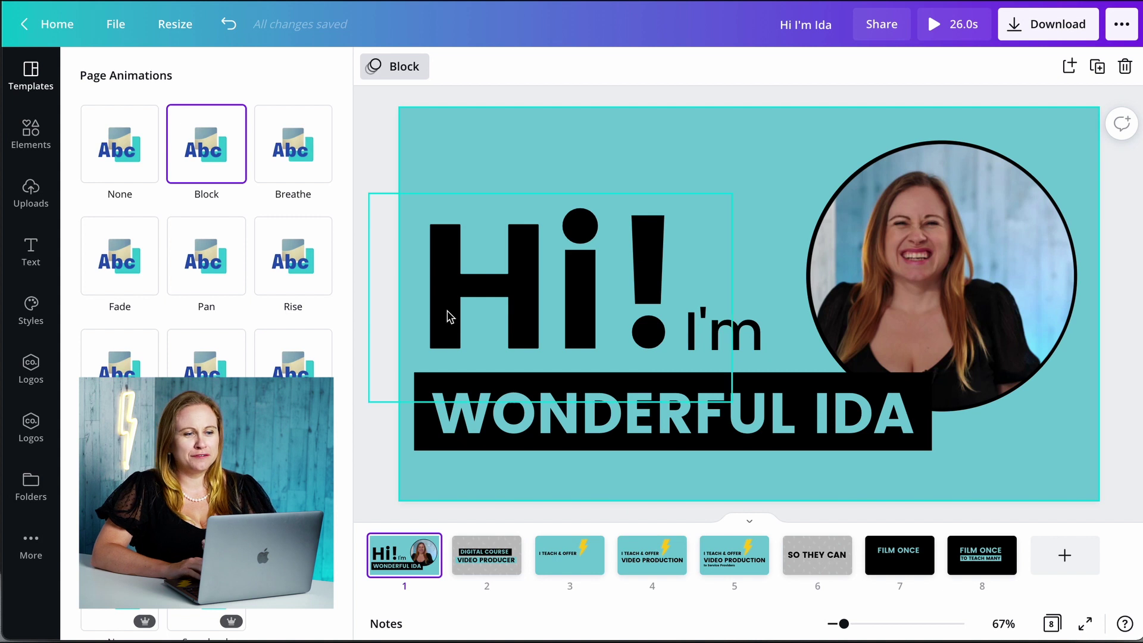
{"action": "left_click", "coordinate": [481, 560]}
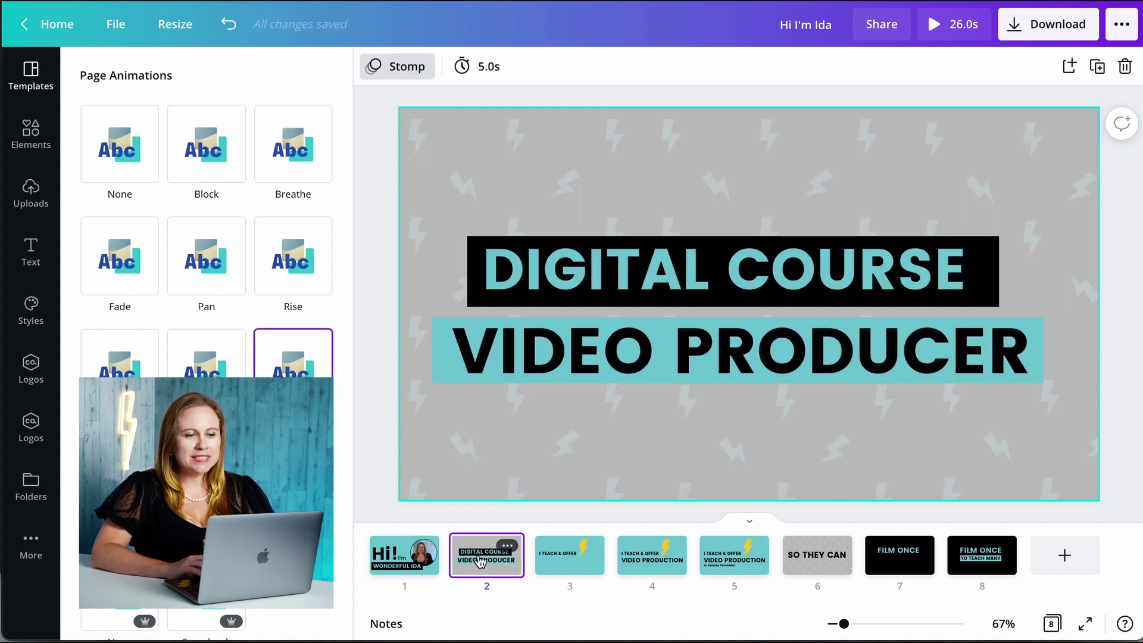
{"action": "left_click", "coordinate": [480, 76]}
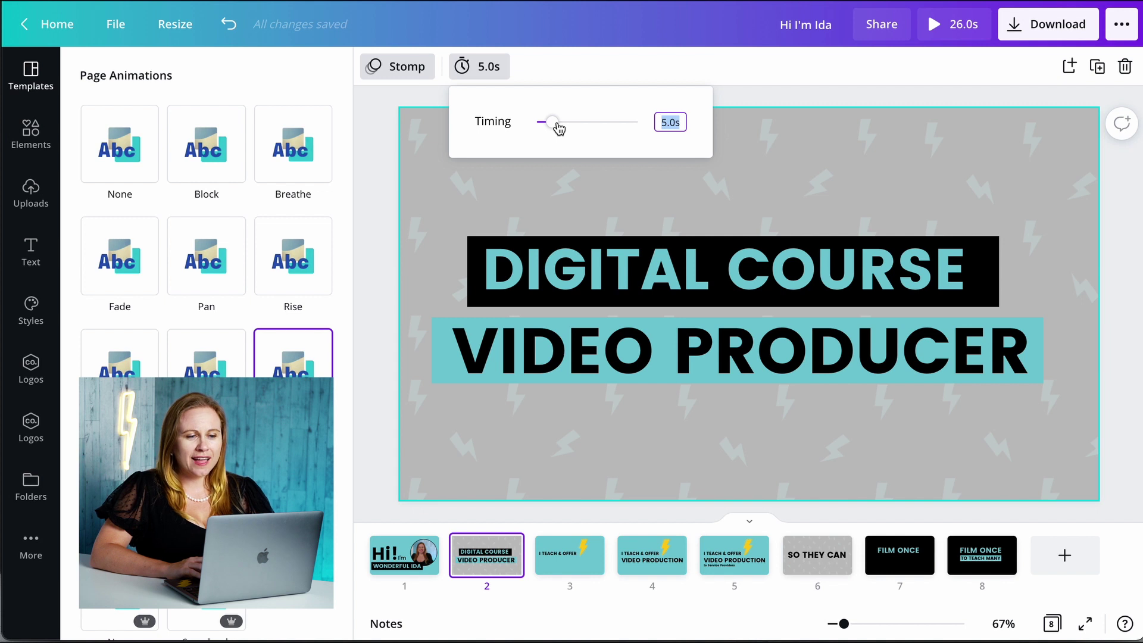
{"action": "left_click_drag", "start_coordinate": [558, 128], "coordinate": [650, 126]}
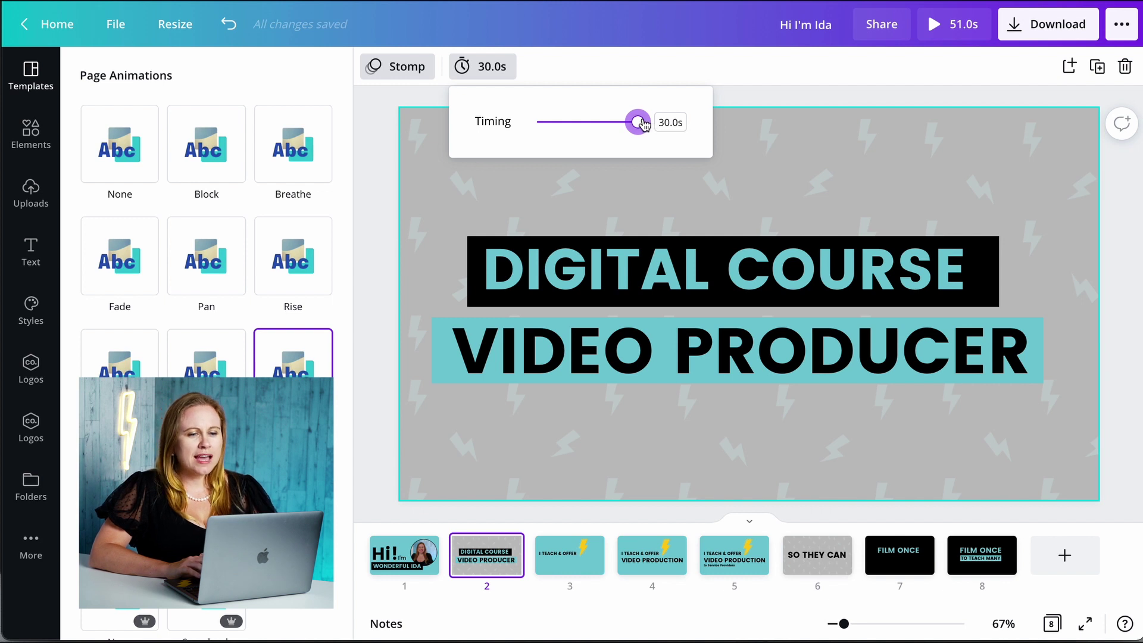
{"action": "left_click_drag", "start_coordinate": [641, 124], "coordinate": [497, 129]}
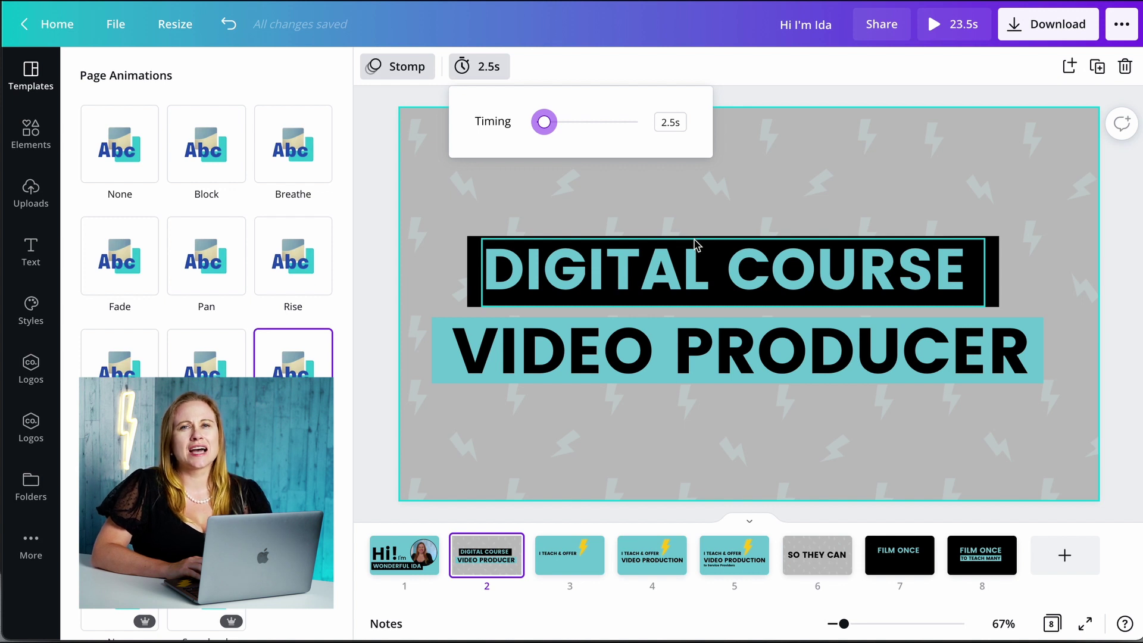
{"action": "left_click", "coordinate": [582, 61]}
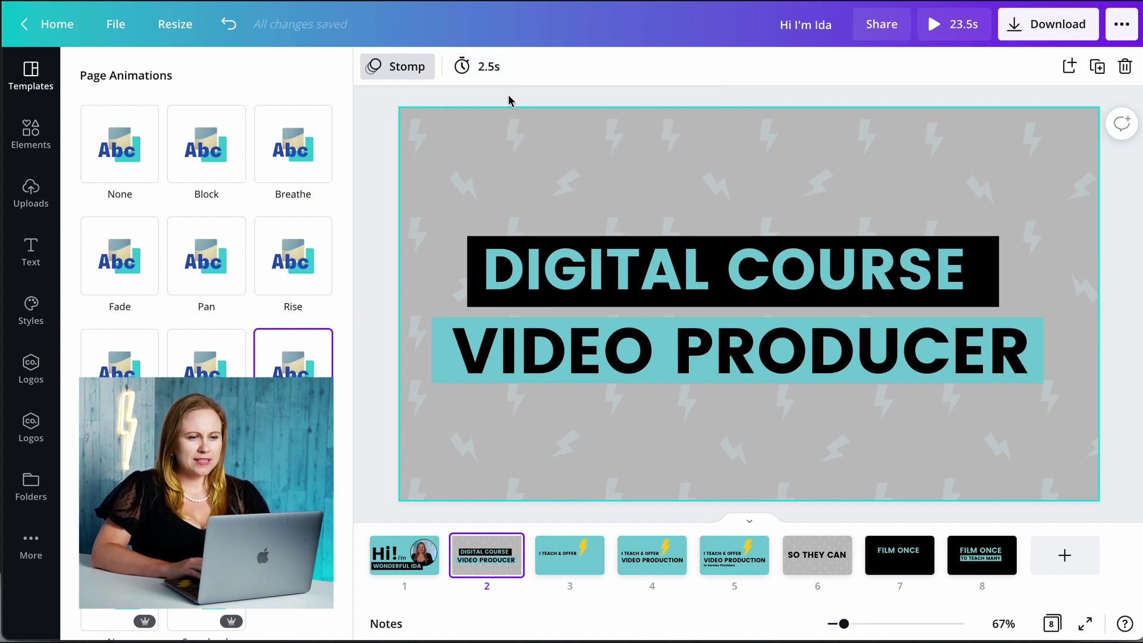
Swap slide 2's Stomp page animation for Breathe, keeping its 2.5s length.
{"action": "left_click", "coordinate": [473, 68]}
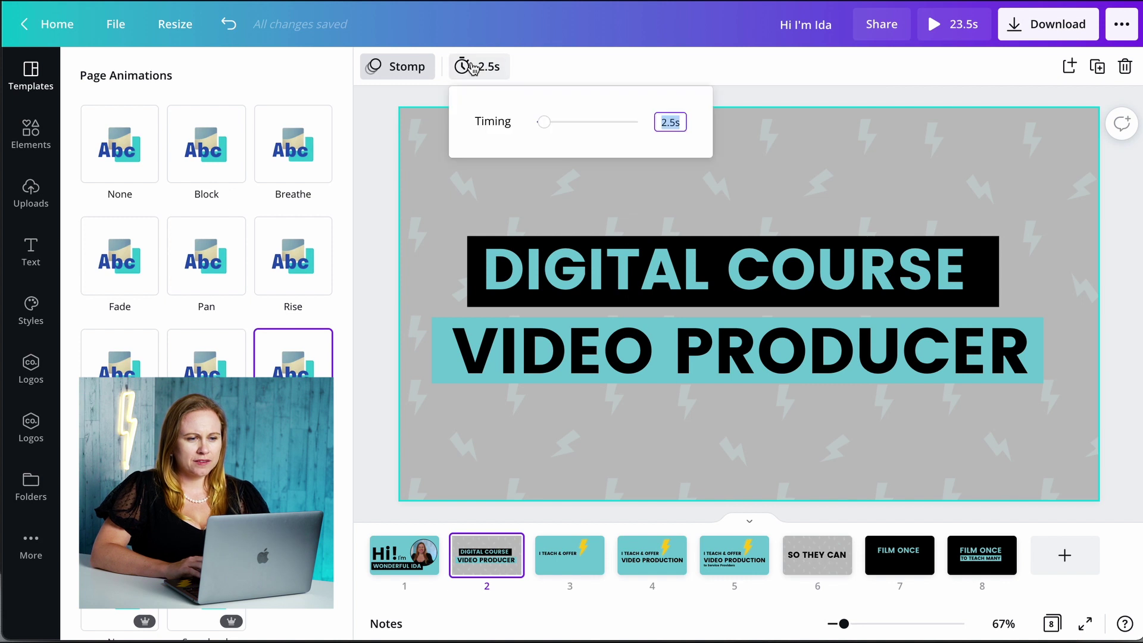
{"action": "left_click", "coordinate": [383, 189]}
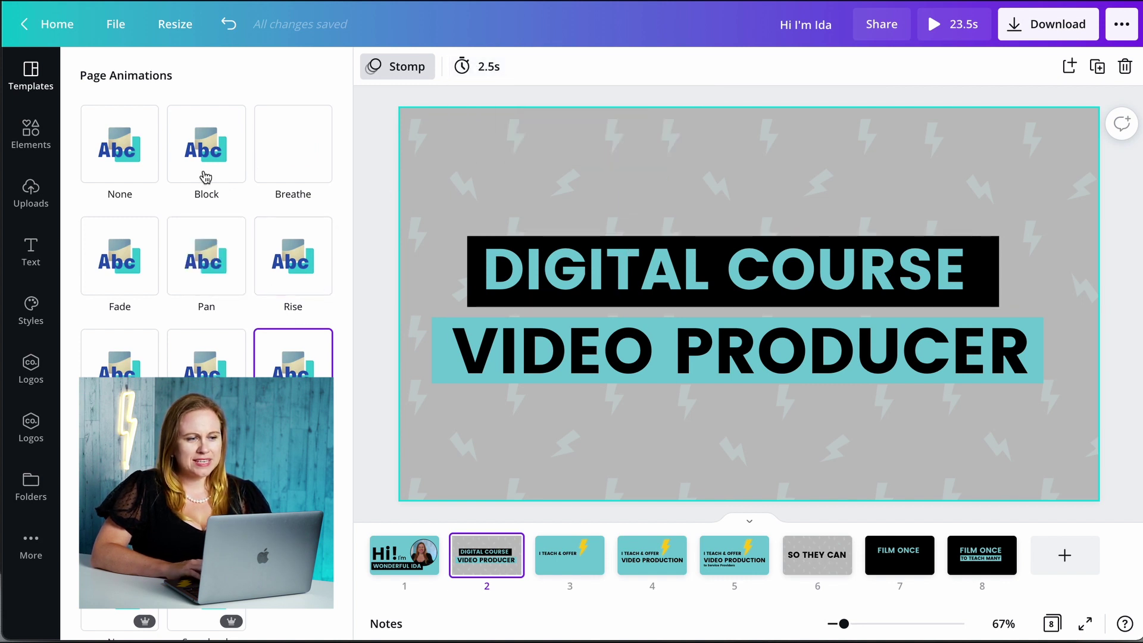
{"action": "left_click", "coordinate": [390, 66]}
{"action": "left_click", "coordinate": [391, 66]}
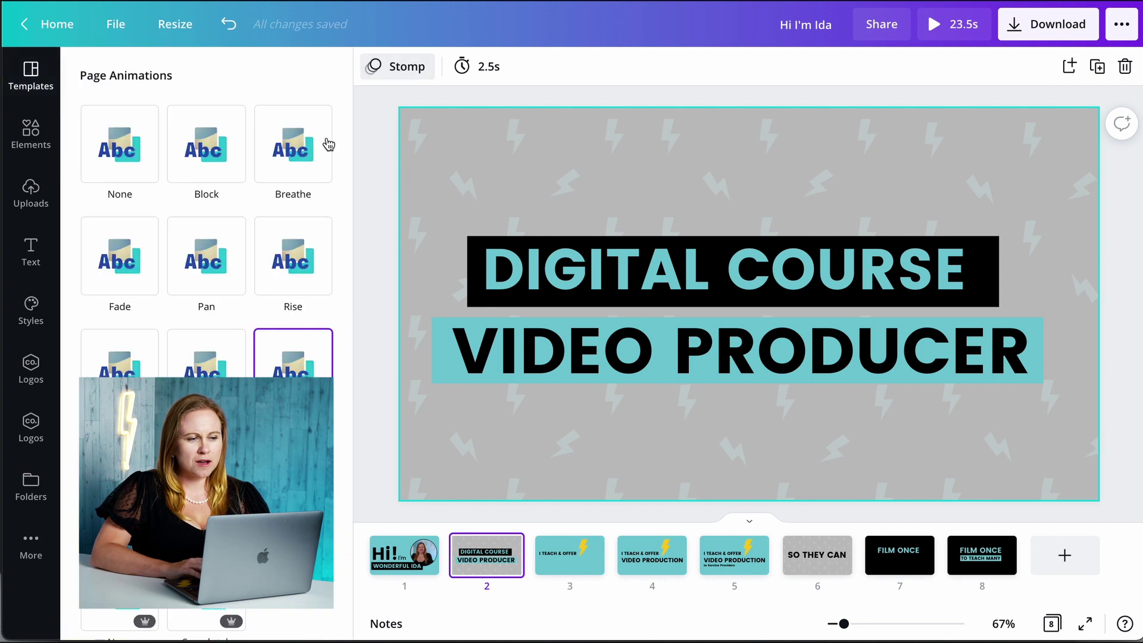
{"action": "left_click", "coordinate": [289, 160]}
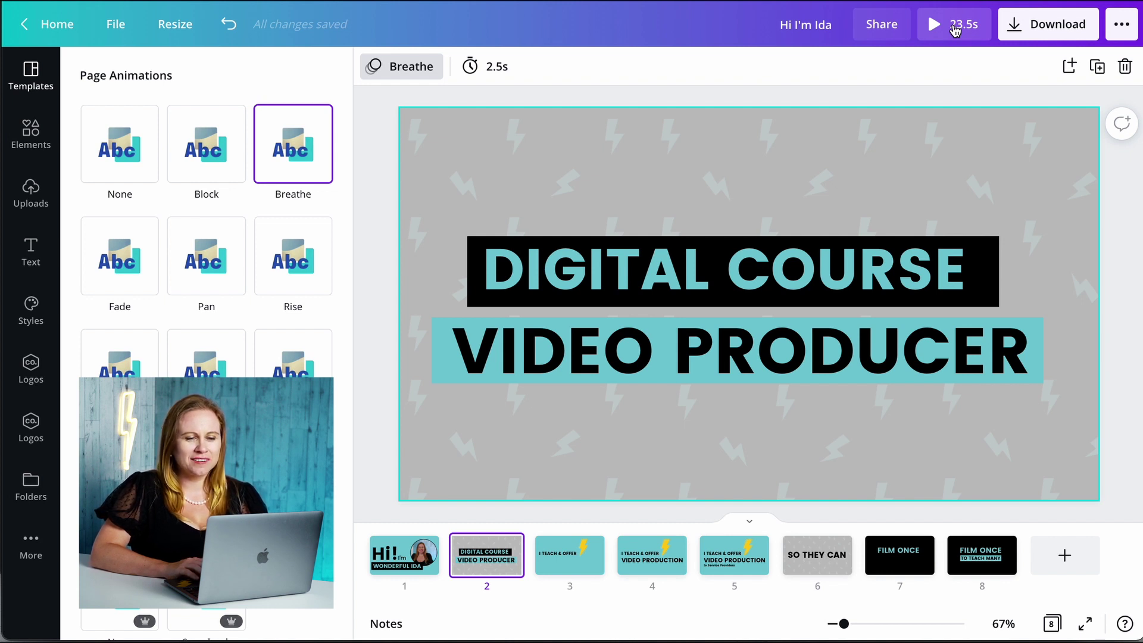
Move through the page strip and settle on slide 3, the I TEACH & OFFER slide.
{"action": "left_click", "coordinate": [587, 607]}
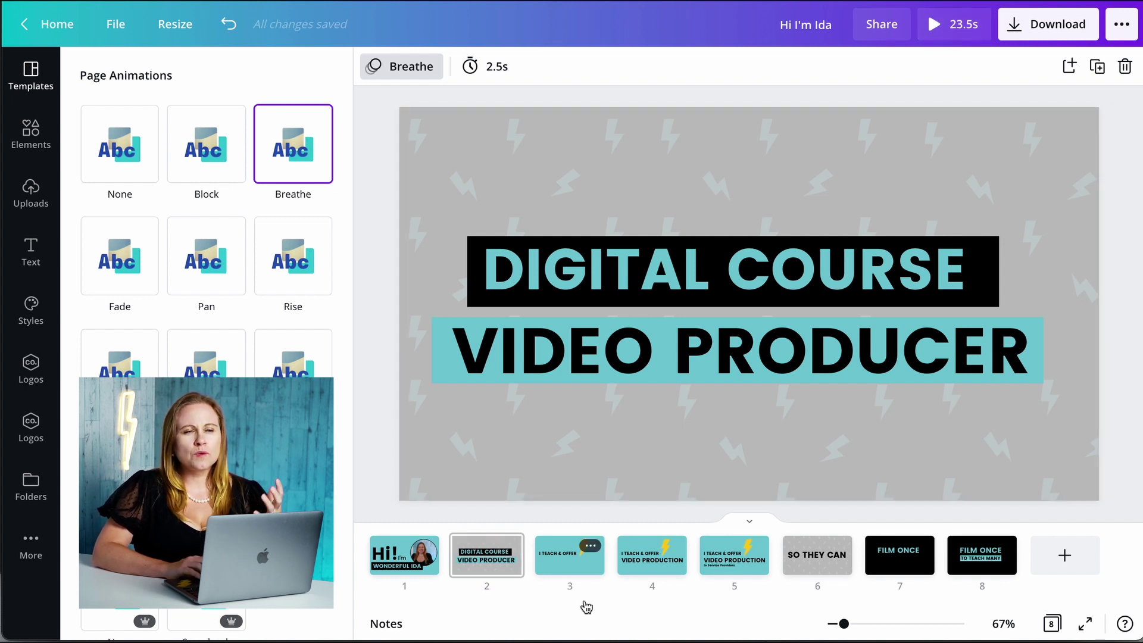
{"action": "left_click", "coordinate": [567, 572]}
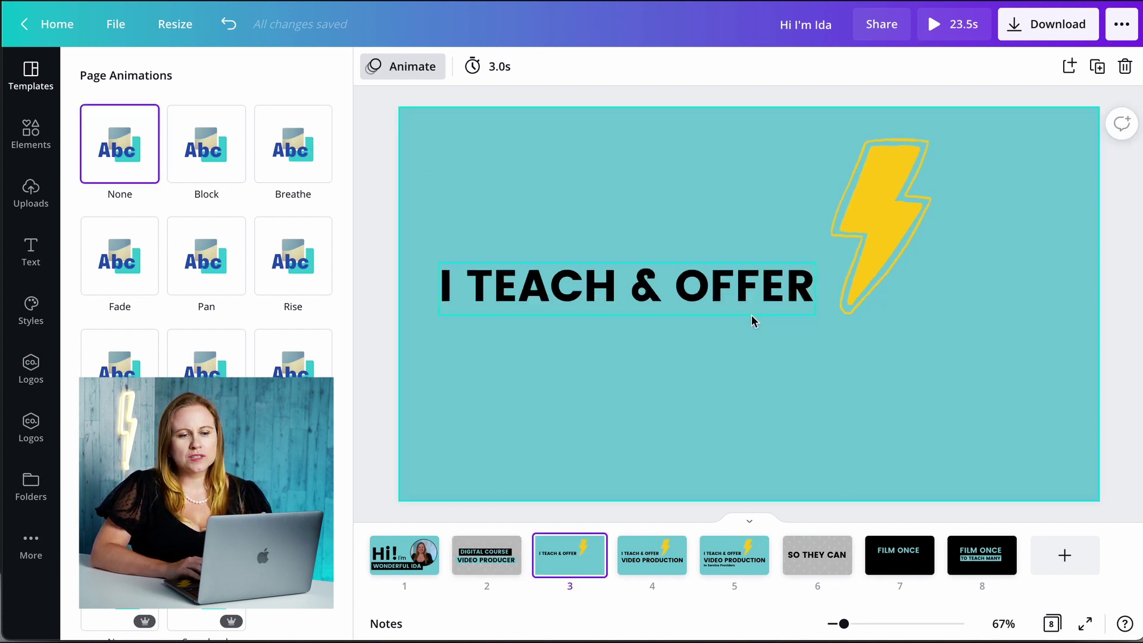
{"action": "left_click", "coordinate": [651, 564]}
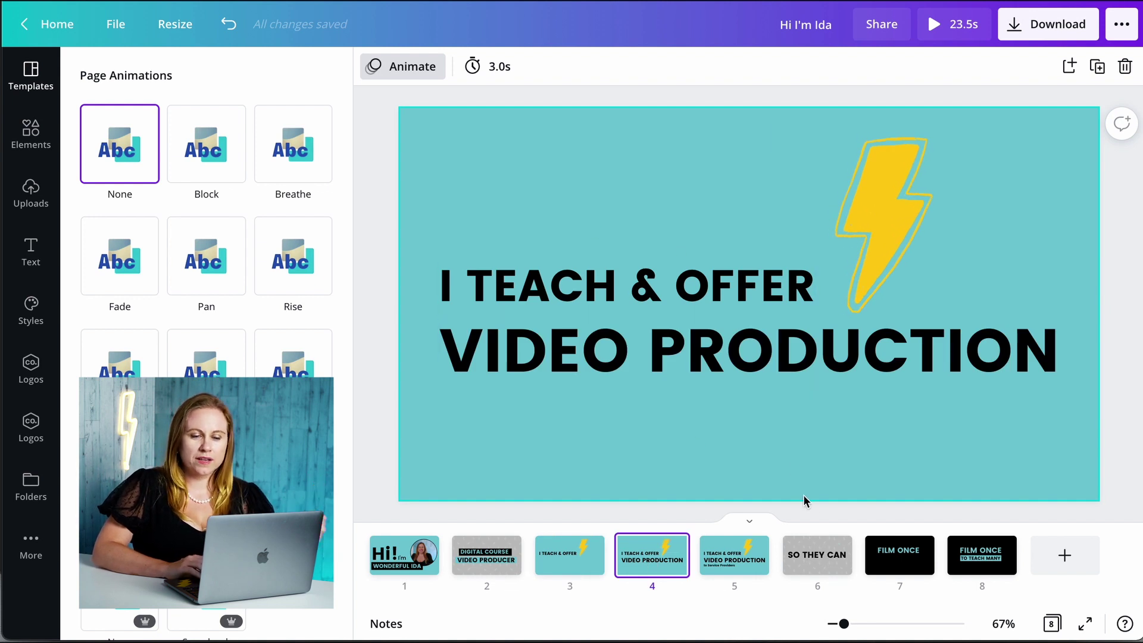
{"action": "left_click", "coordinate": [704, 561]}
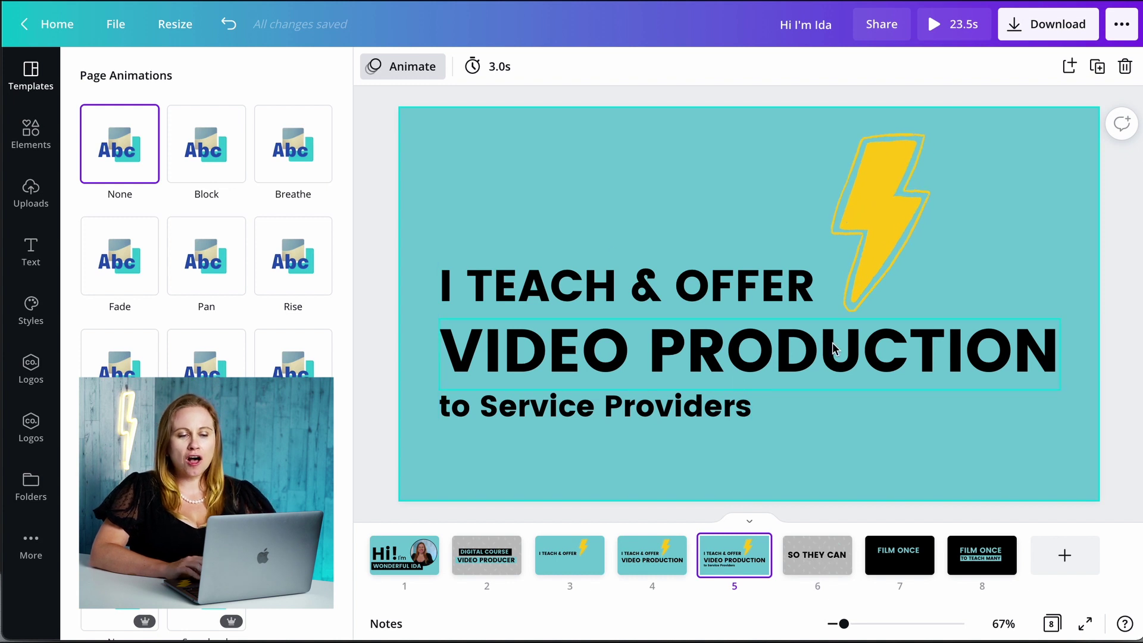
{"action": "left_click", "coordinate": [654, 560]}
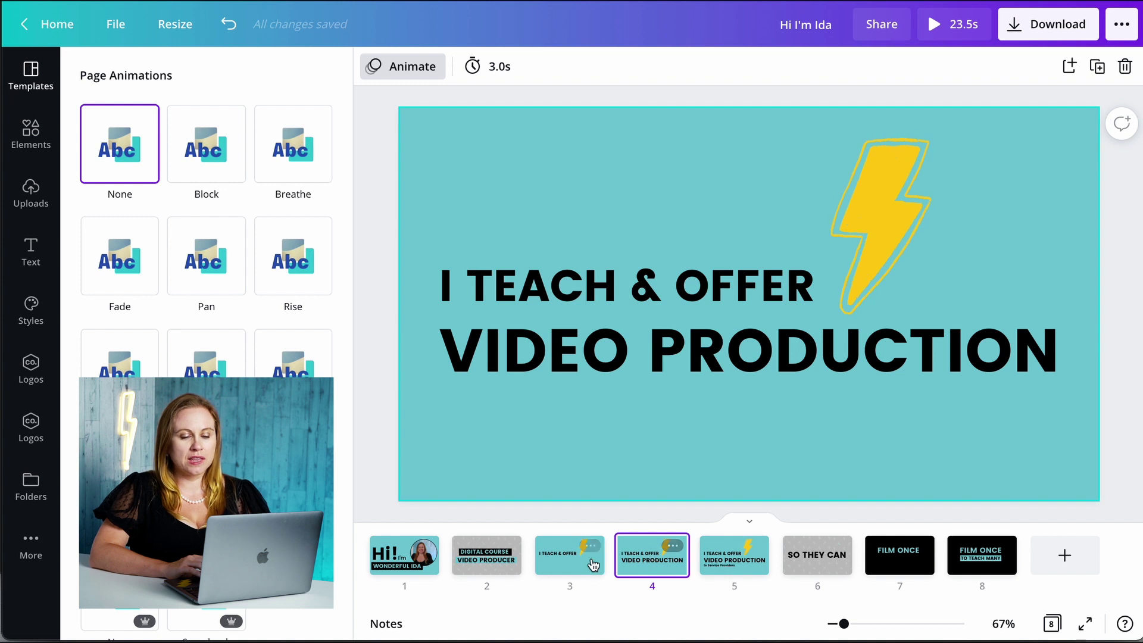
{"action": "left_click", "coordinate": [568, 563]}
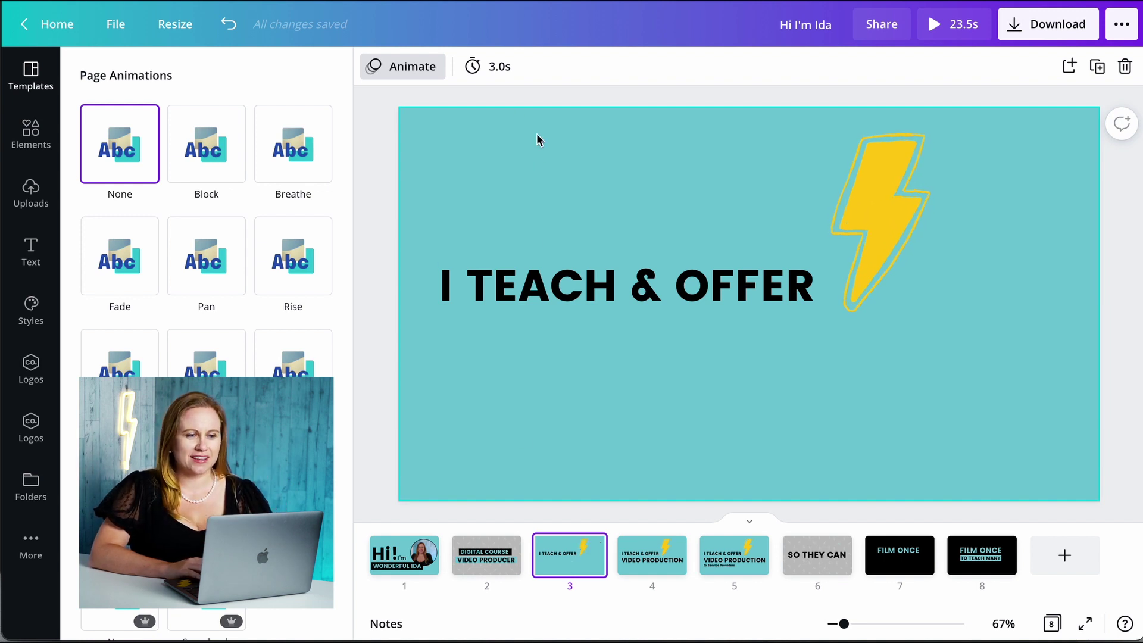
Shorten slides 3, 4 and 5 toward 1 second each, then preview the video.
{"action": "left_click", "coordinate": [492, 72]}
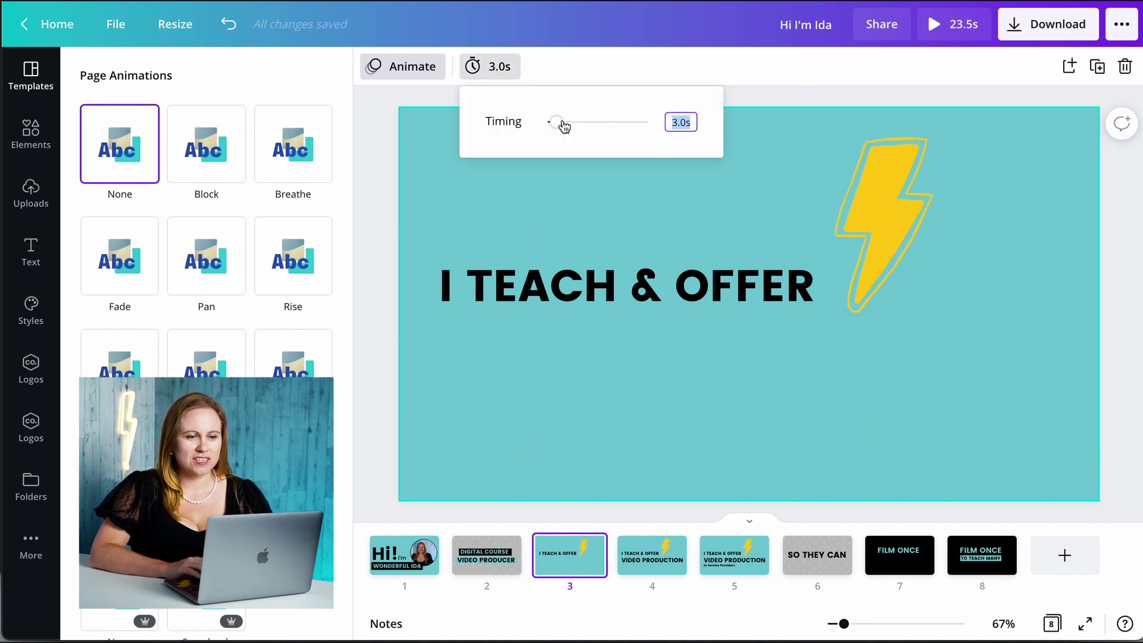
{"action": "left_click_drag", "start_coordinate": [564, 126], "coordinate": [552, 128]}
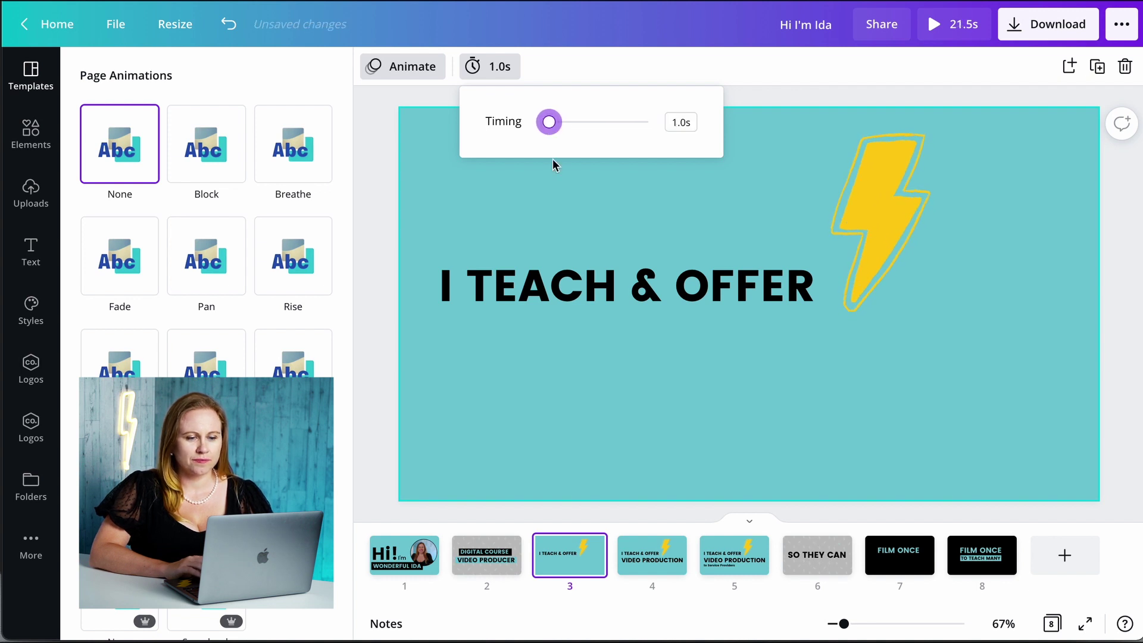
{"action": "left_click", "coordinate": [674, 575]}
{"action": "left_click", "coordinate": [485, 69]}
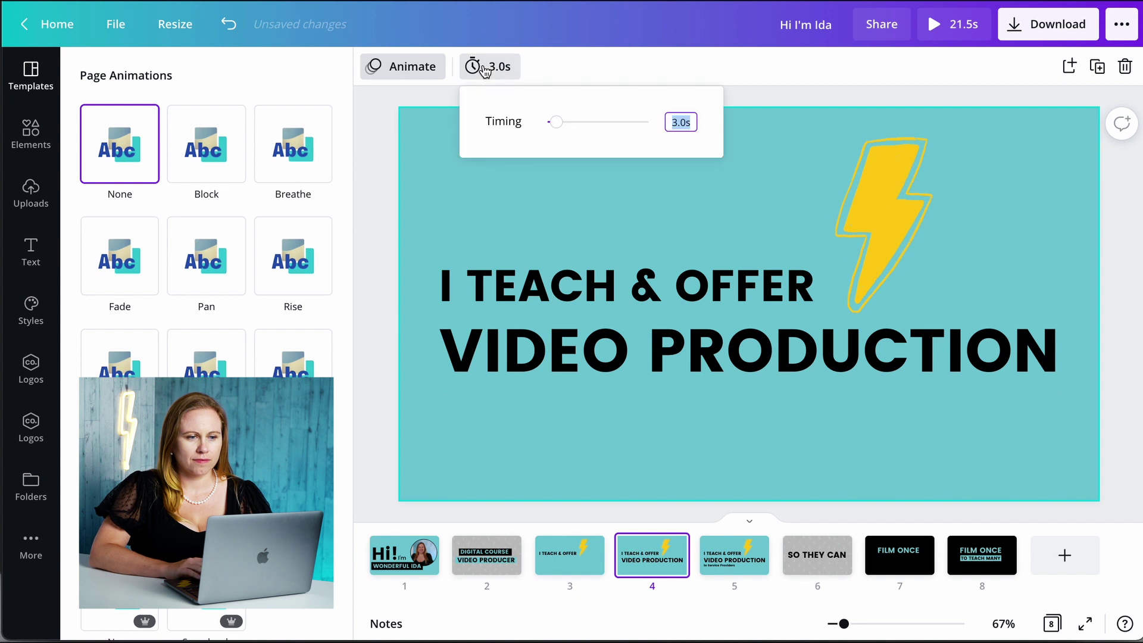
{"action": "left_click", "coordinate": [557, 123]}
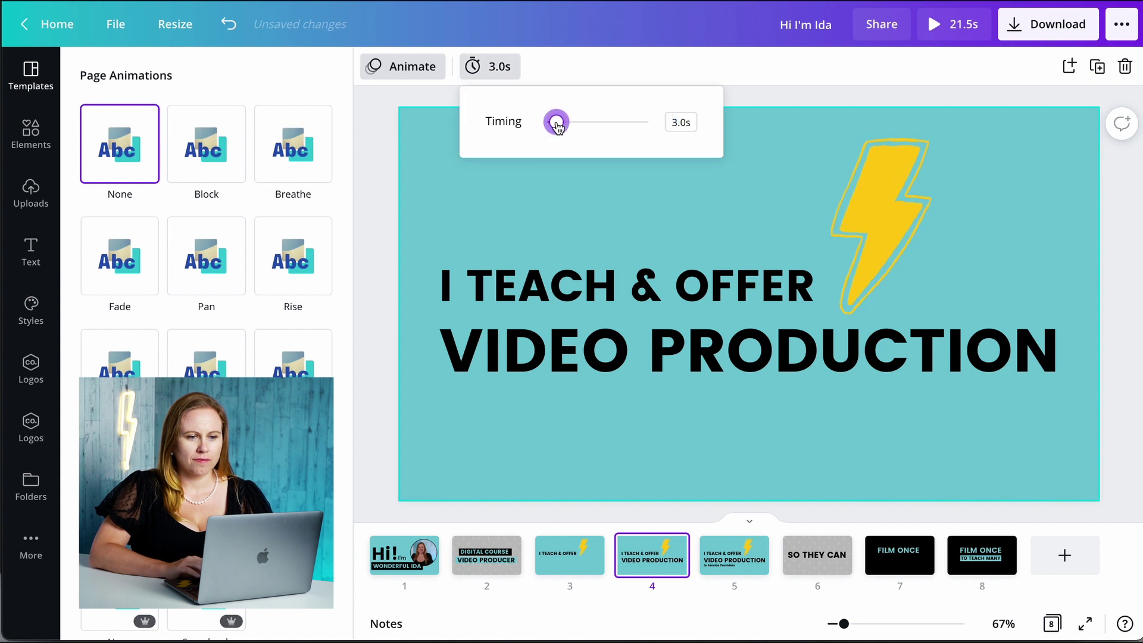
{"action": "left_click_drag", "start_coordinate": [558, 125], "coordinate": [551, 125]}
{"action": "left_click", "coordinate": [715, 559]}
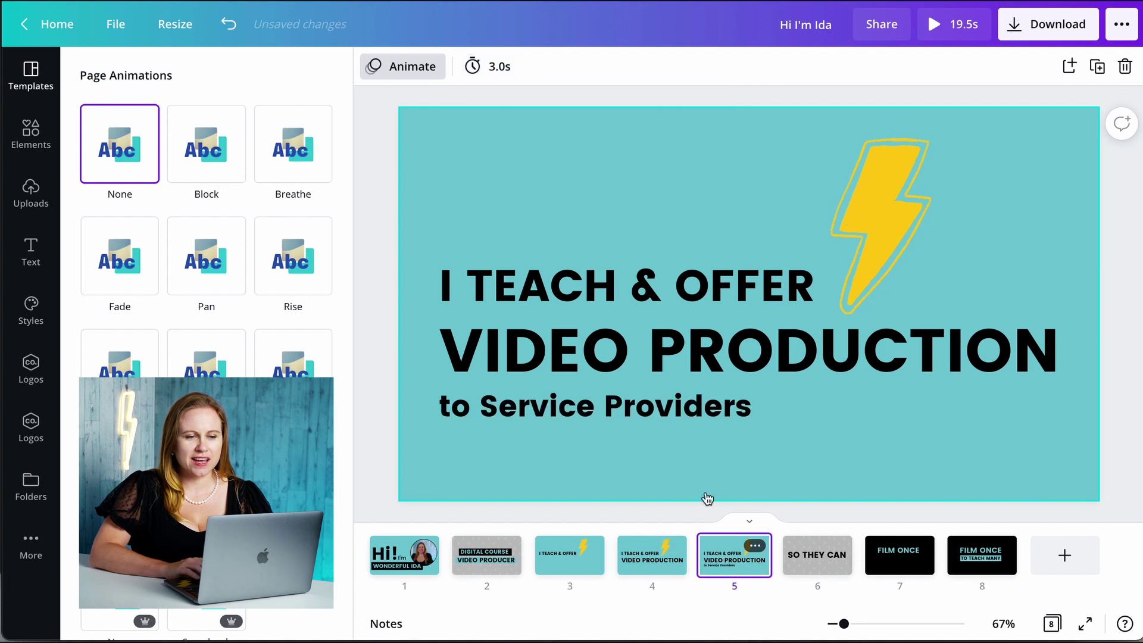
{"action": "left_click", "coordinate": [487, 66]}
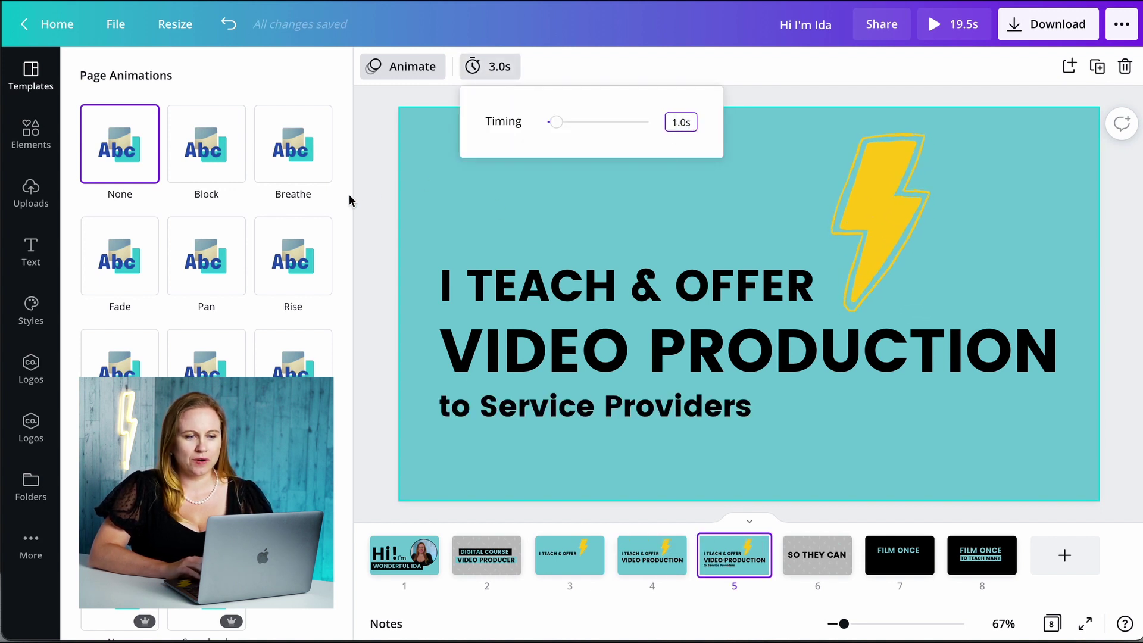
{"action": "left_click", "coordinate": [374, 204]}
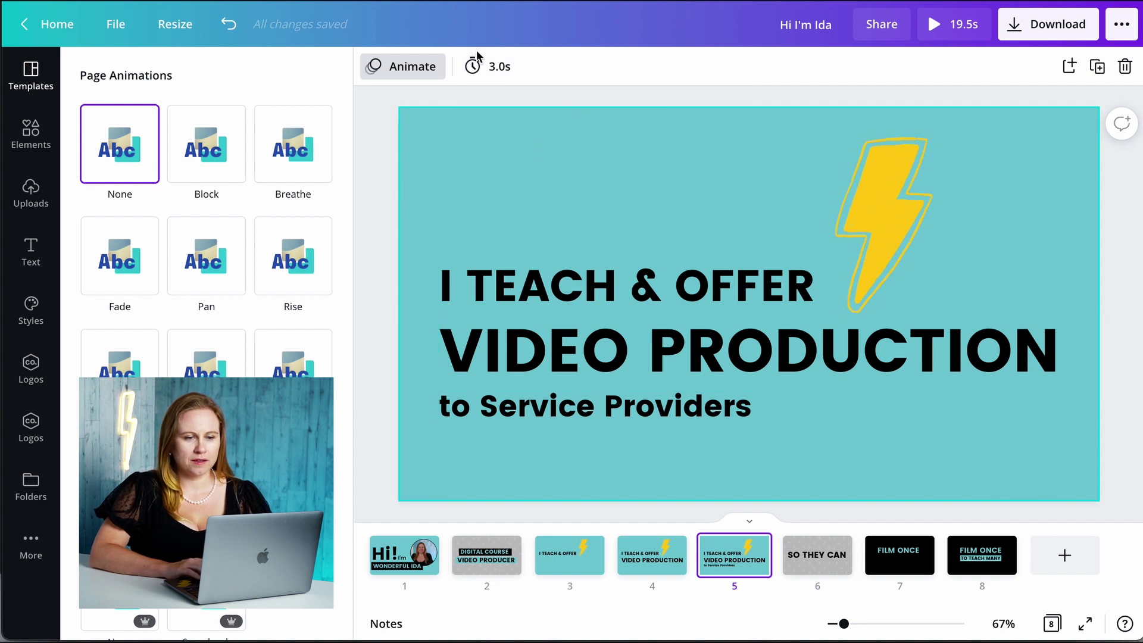
{"action": "left_click", "coordinate": [489, 68]}
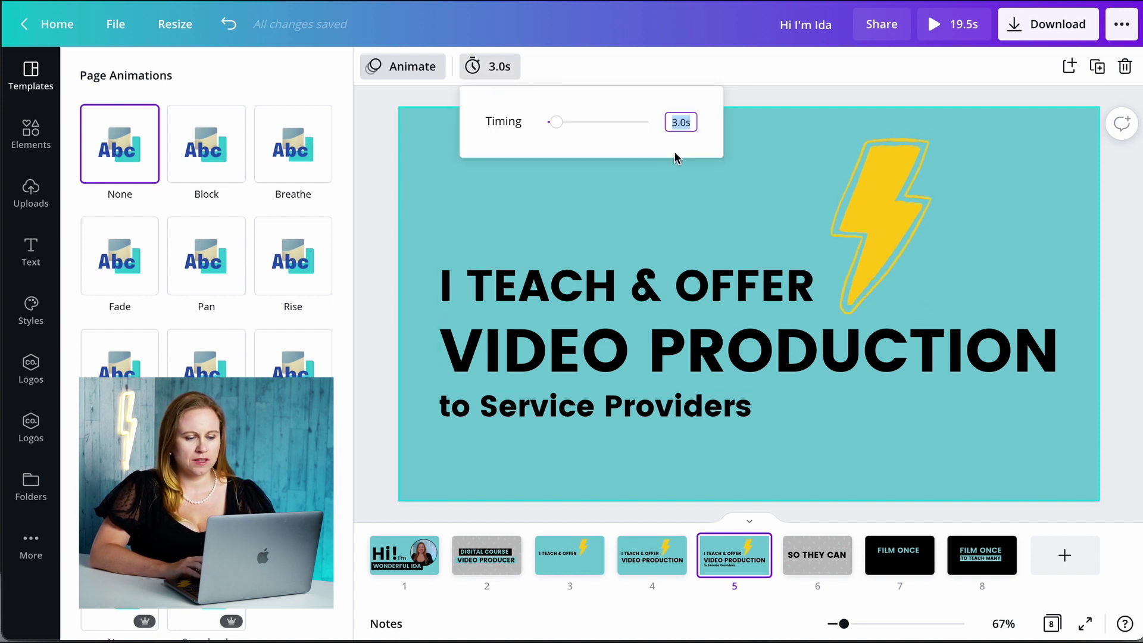
{"action": "type", "text": "1"}
{"action": "key", "text": "Return"}
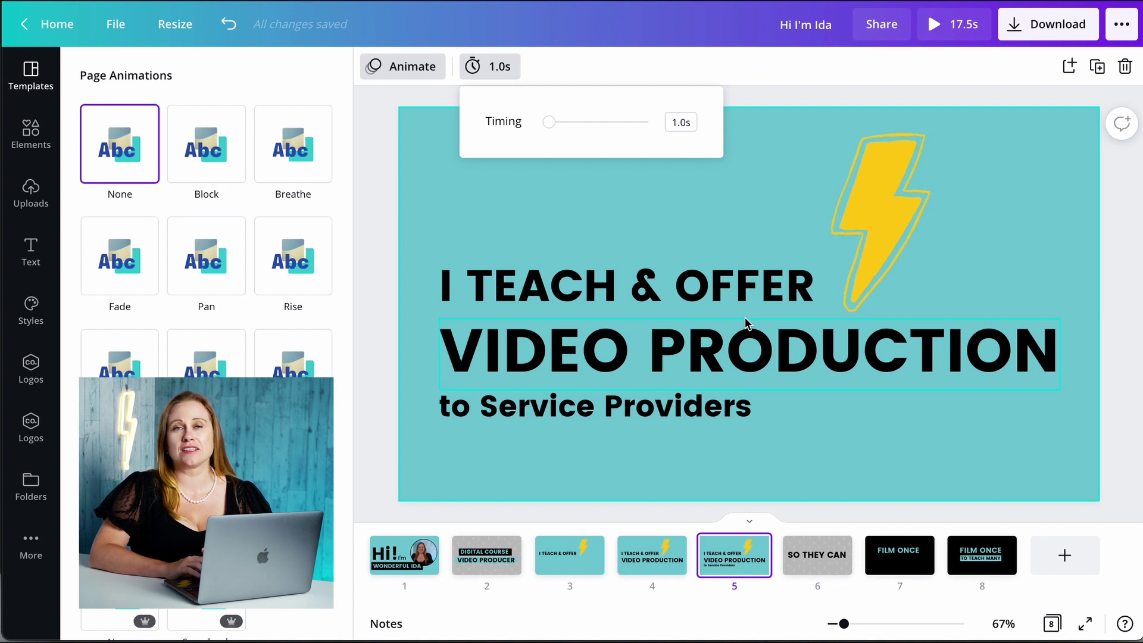
{"action": "left_click", "coordinate": [960, 25]}
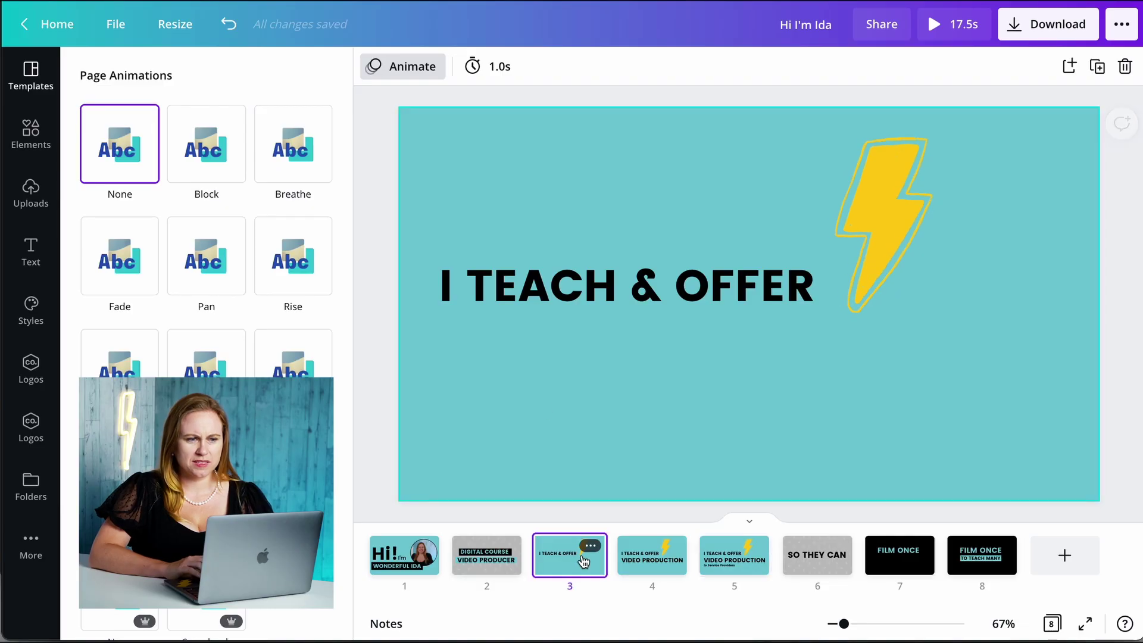
Set slides 3, 4 and 5 to exactly 0.5s each and play the full-screen preview.
{"action": "left_click", "coordinate": [499, 72]}
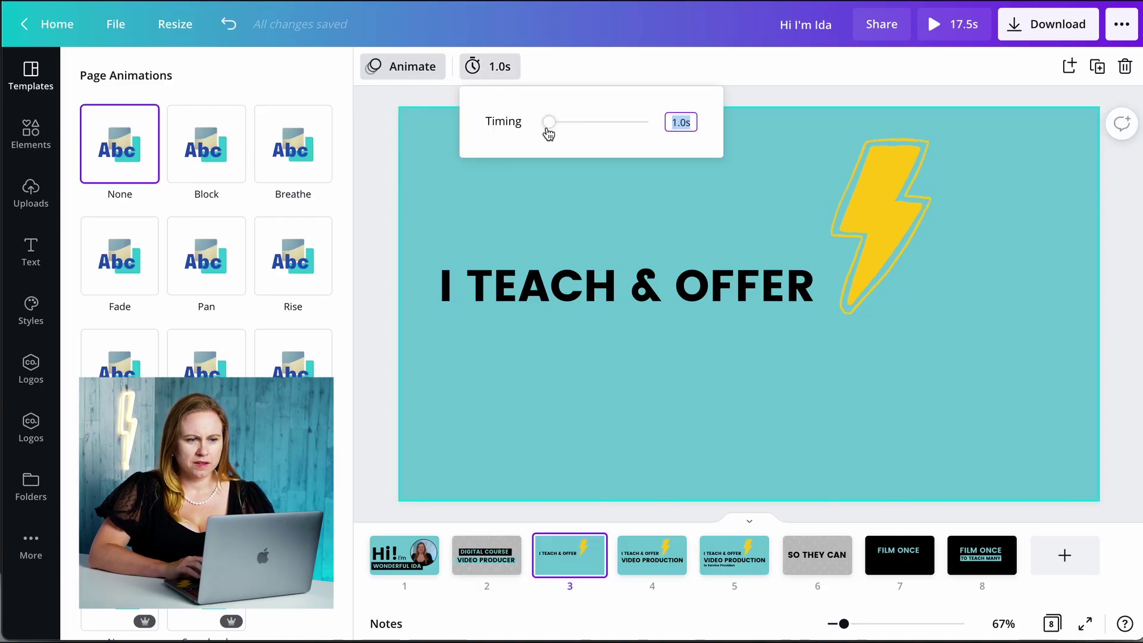
{"action": "left_click_drag", "start_coordinate": [543, 126], "coordinate": [534, 131]}
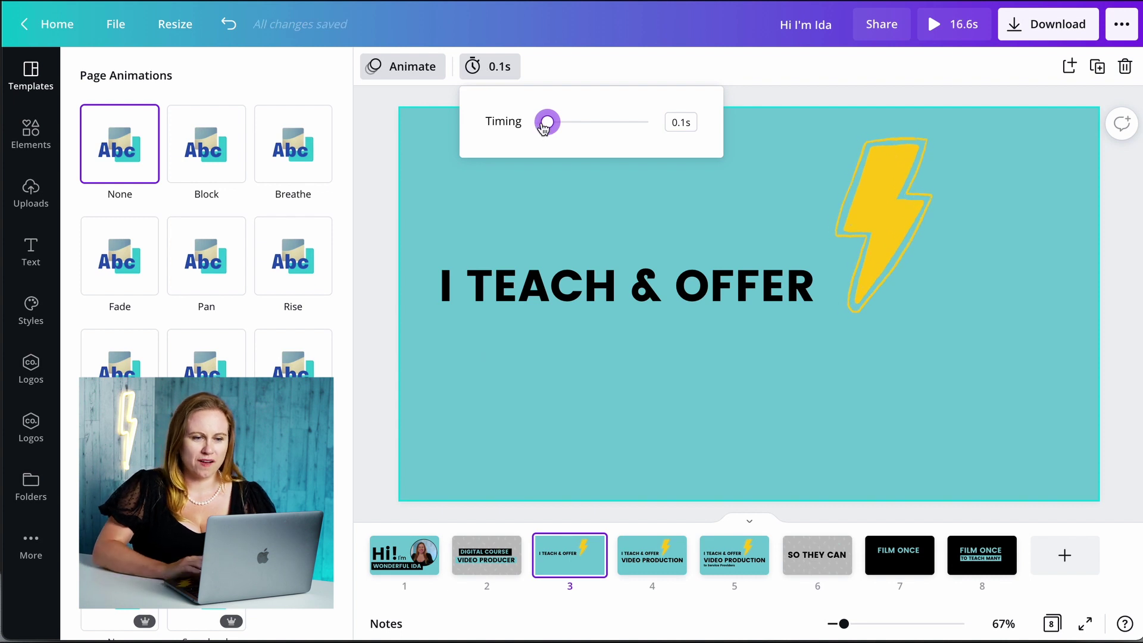
{"action": "left_click", "coordinate": [668, 123]}
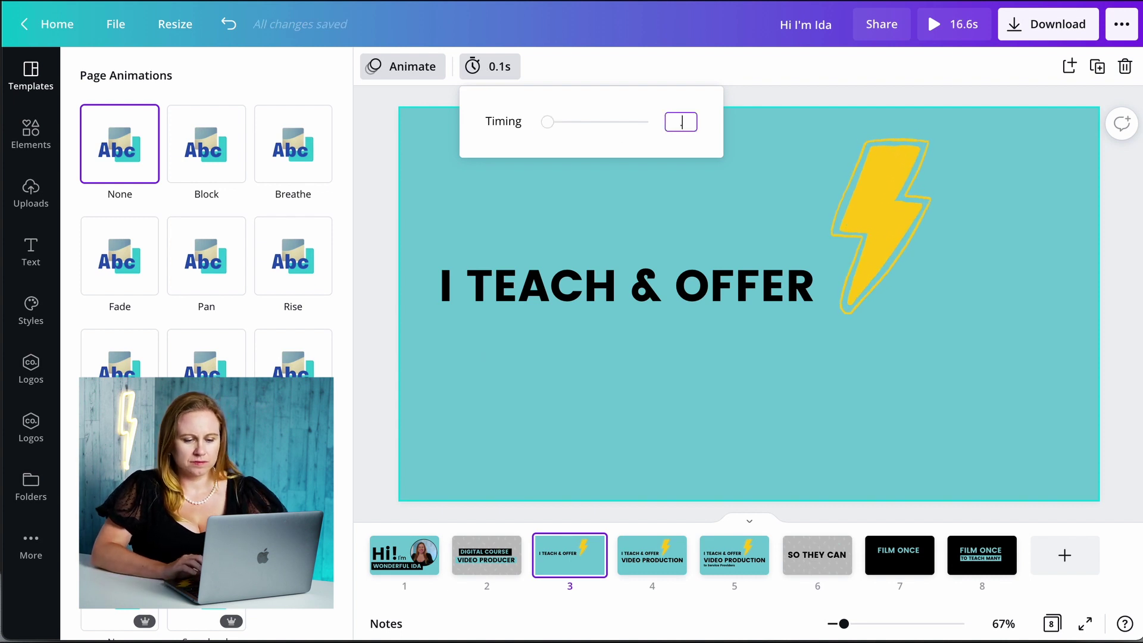
{"action": "key", "text": "Return"}
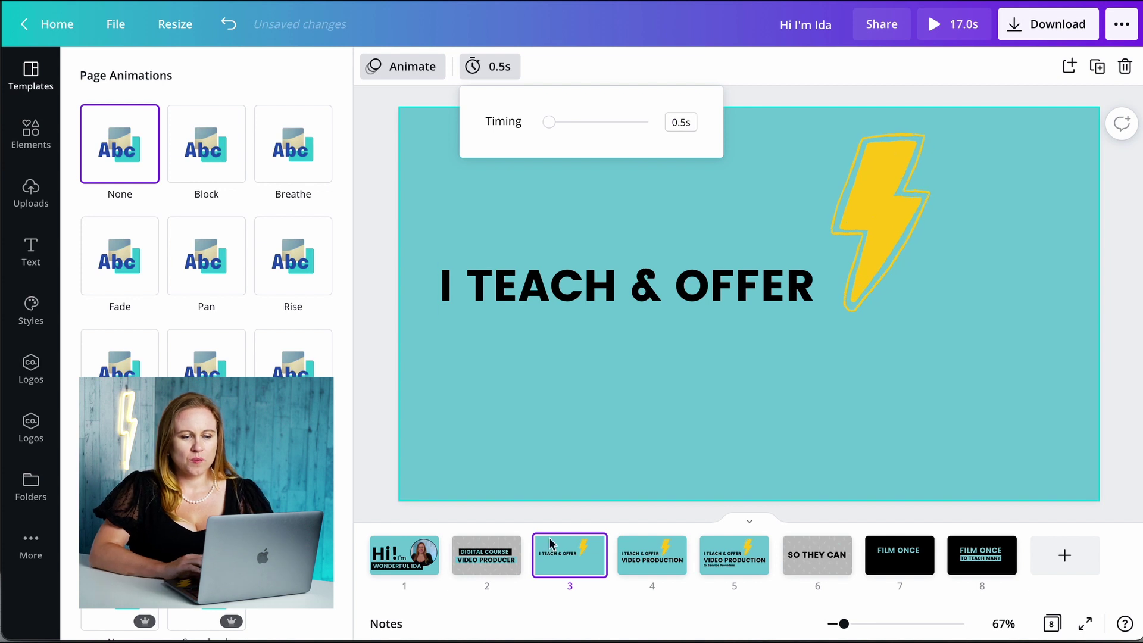
{"action": "left_click", "coordinate": [642, 572]}
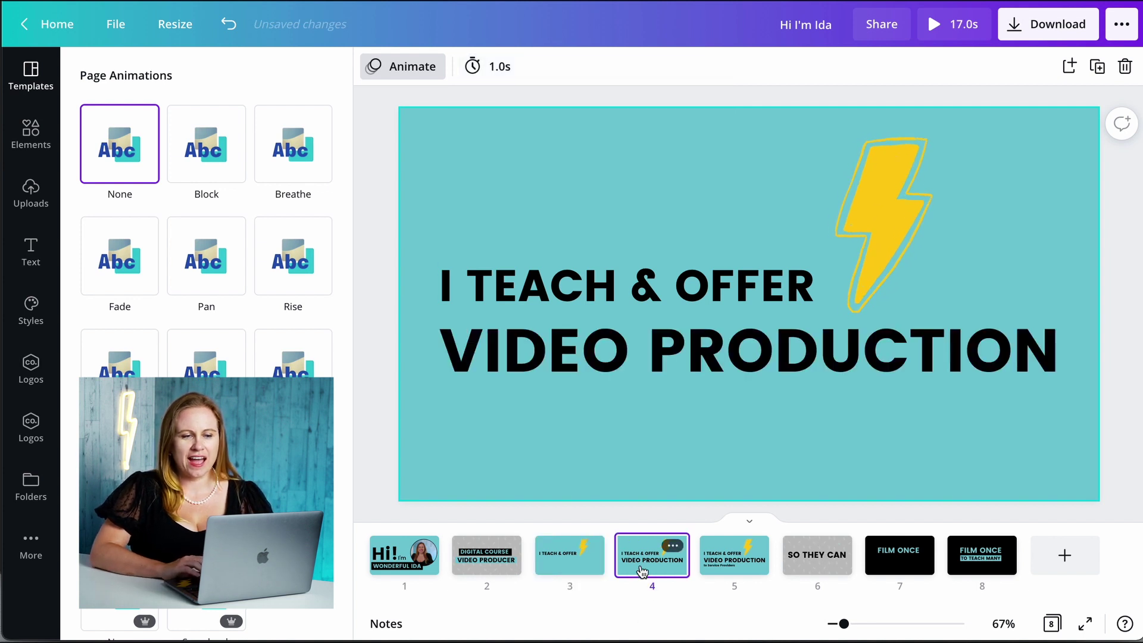
{"action": "left_click", "coordinate": [501, 74]}
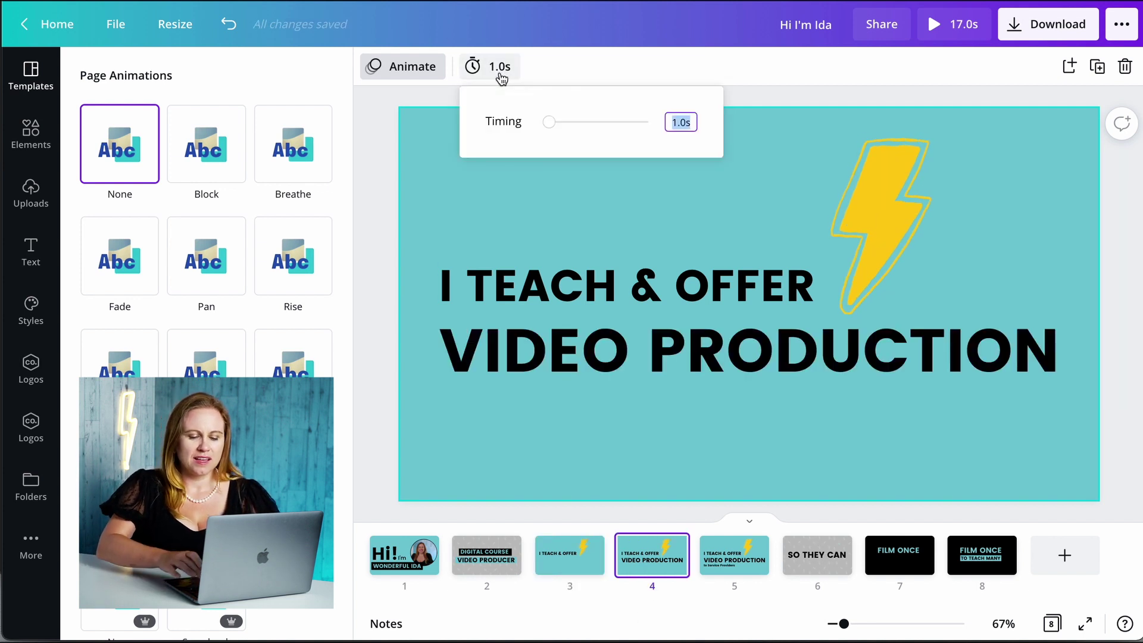
{"action": "type", "text": ".5"}
{"action": "key", "text": "Return"}
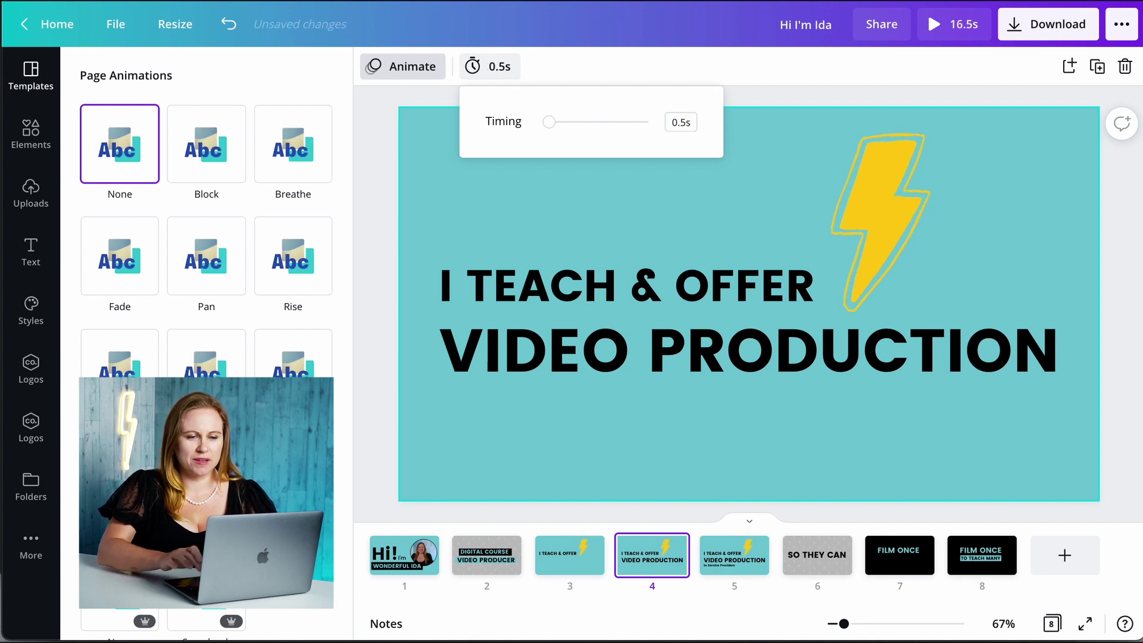
{"action": "left_click", "coordinate": [726, 554]}
{"action": "left_click", "coordinate": [487, 76]}
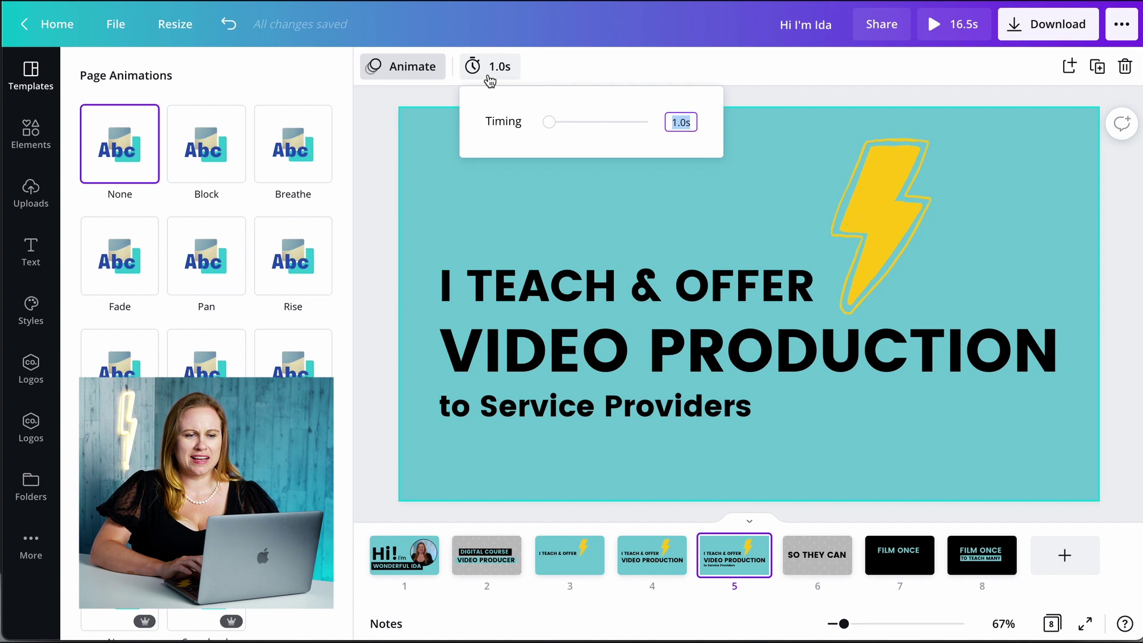
{"action": "type", "text": ".5"}
{"action": "key", "text": "Return"}
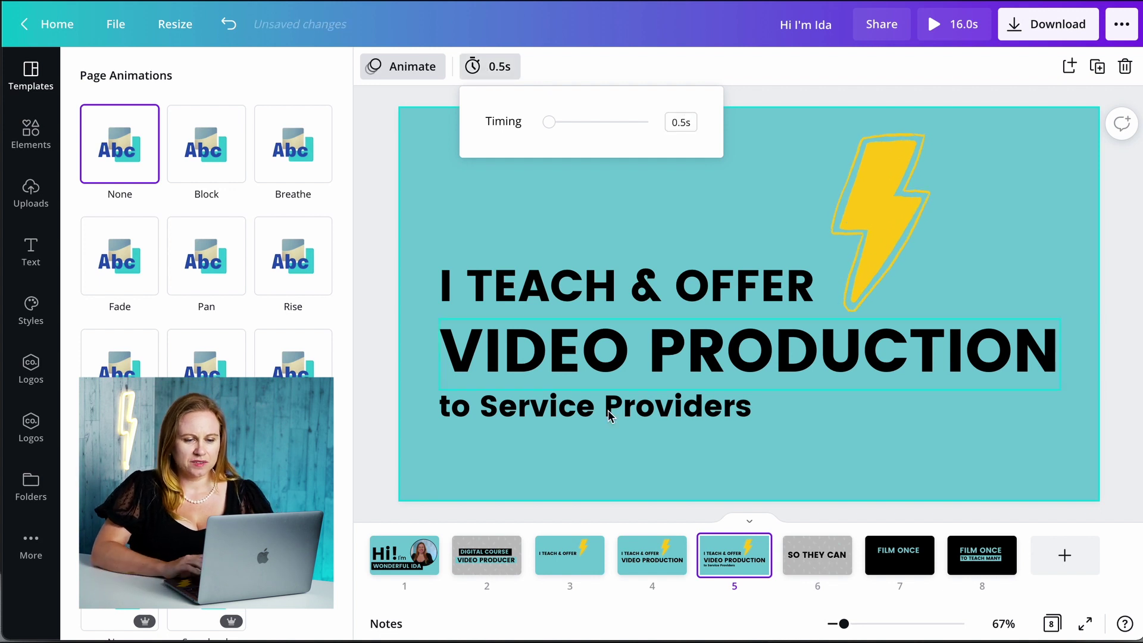
{"action": "left_click", "coordinate": [948, 37]}
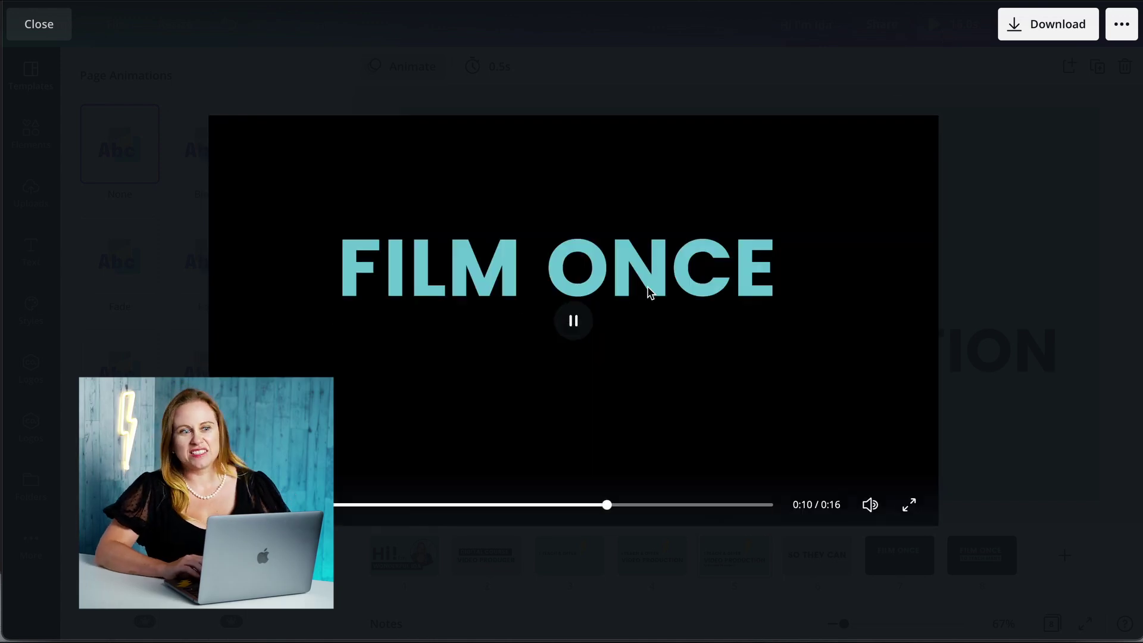
Exit the 16-second full-screen preview back to the slide 5 editor.
{"action": "left_click", "coordinate": [58, 19]}
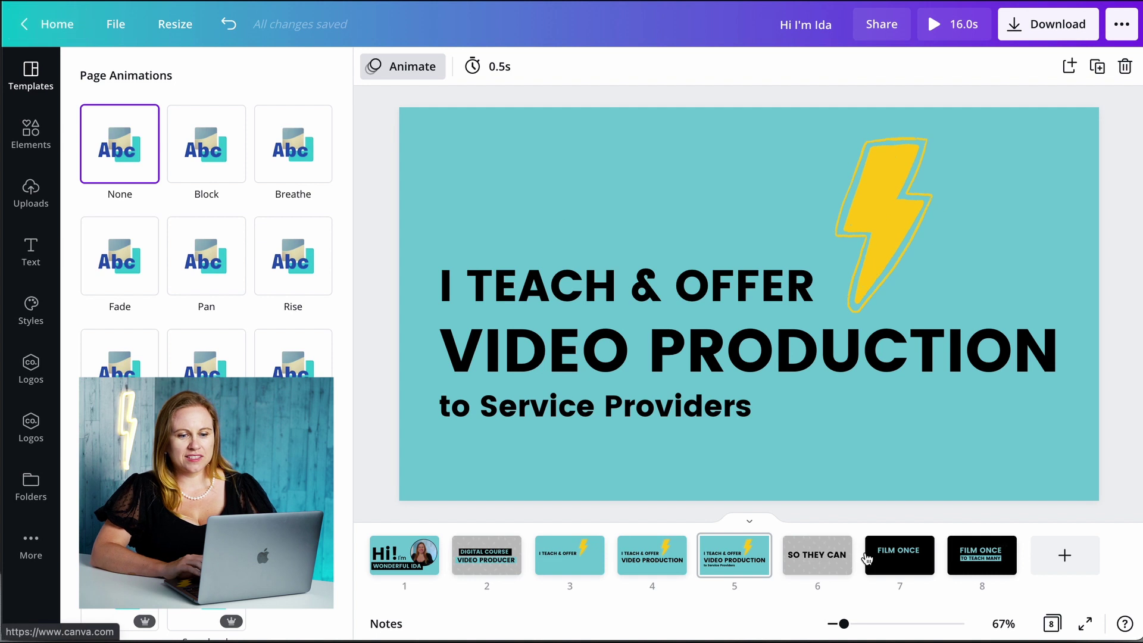
Give slide 6 the Drift page animation.
{"action": "left_click", "coordinate": [822, 562]}
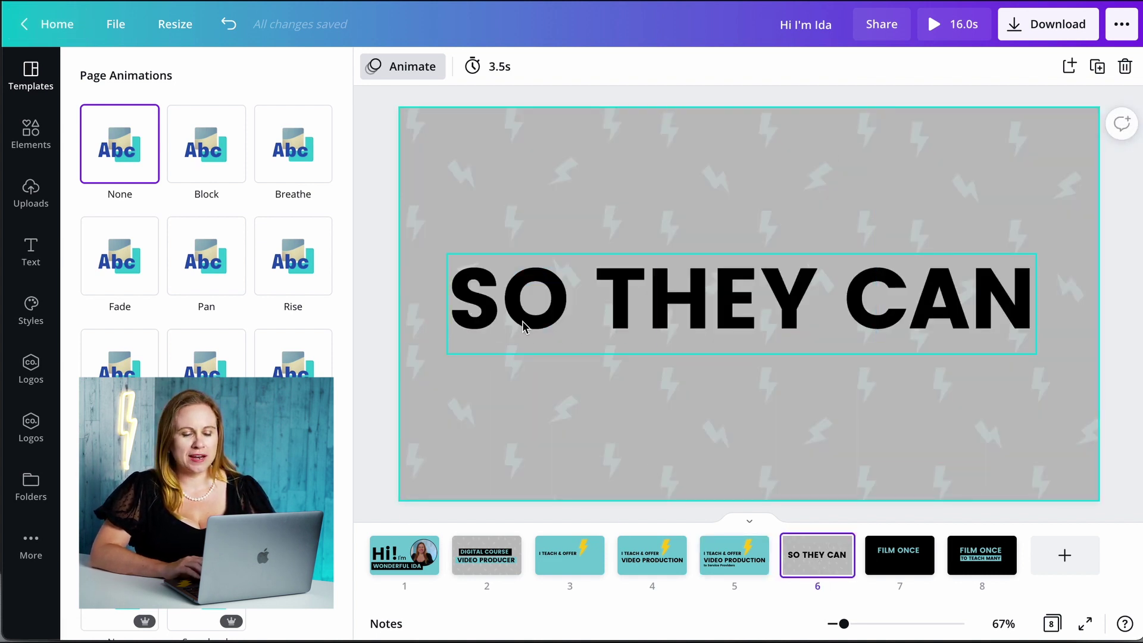
{"action": "left_click", "coordinate": [292, 263]}
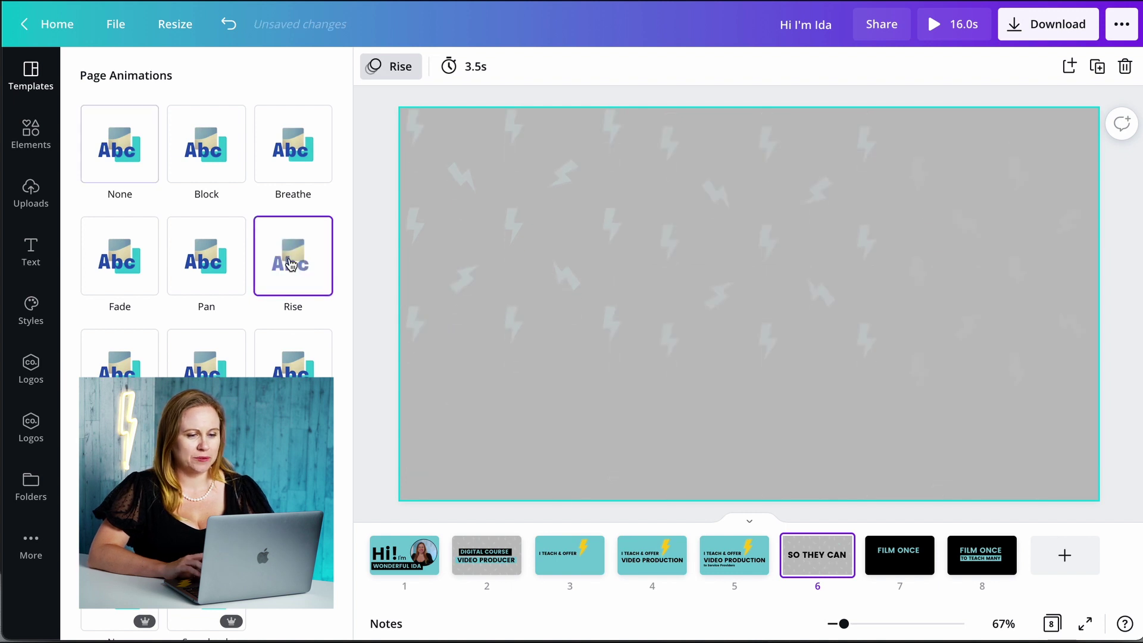
{"action": "left_click", "coordinate": [206, 356]}
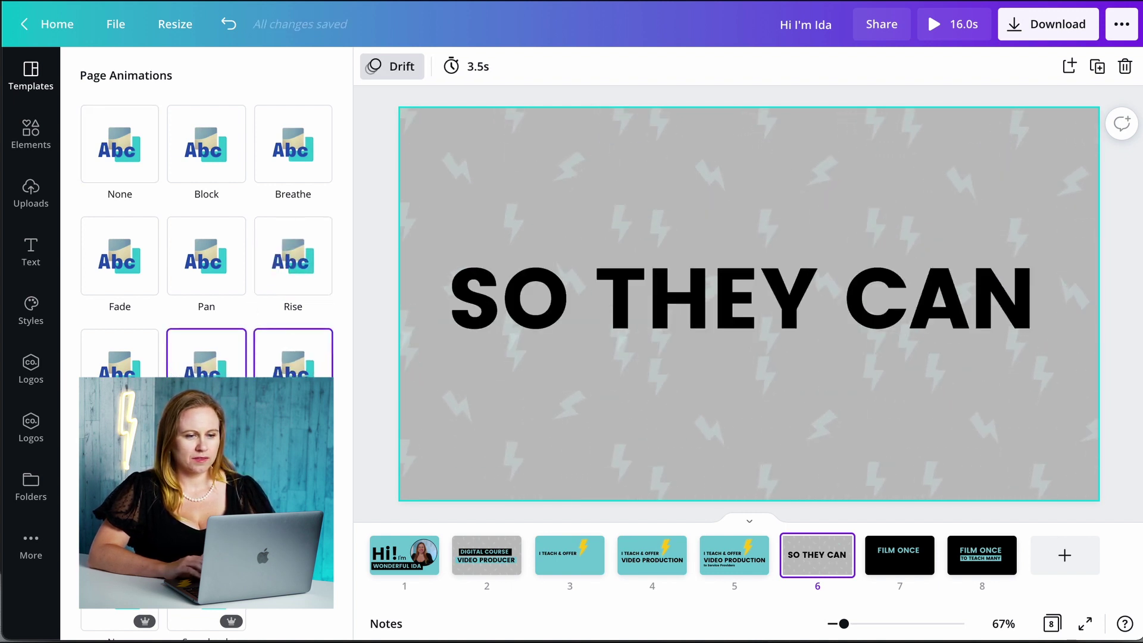
Animate the SO THEY CAN text with the Typewriter effect.
{"action": "left_click", "coordinate": [663, 294]}
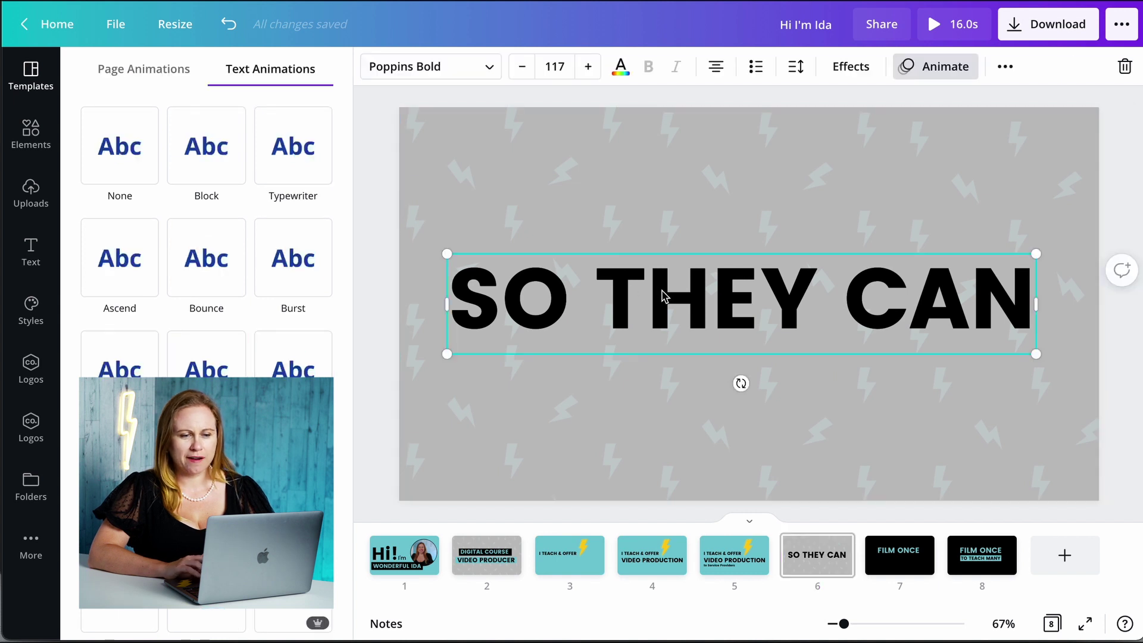
{"action": "left_click", "coordinate": [298, 172]}
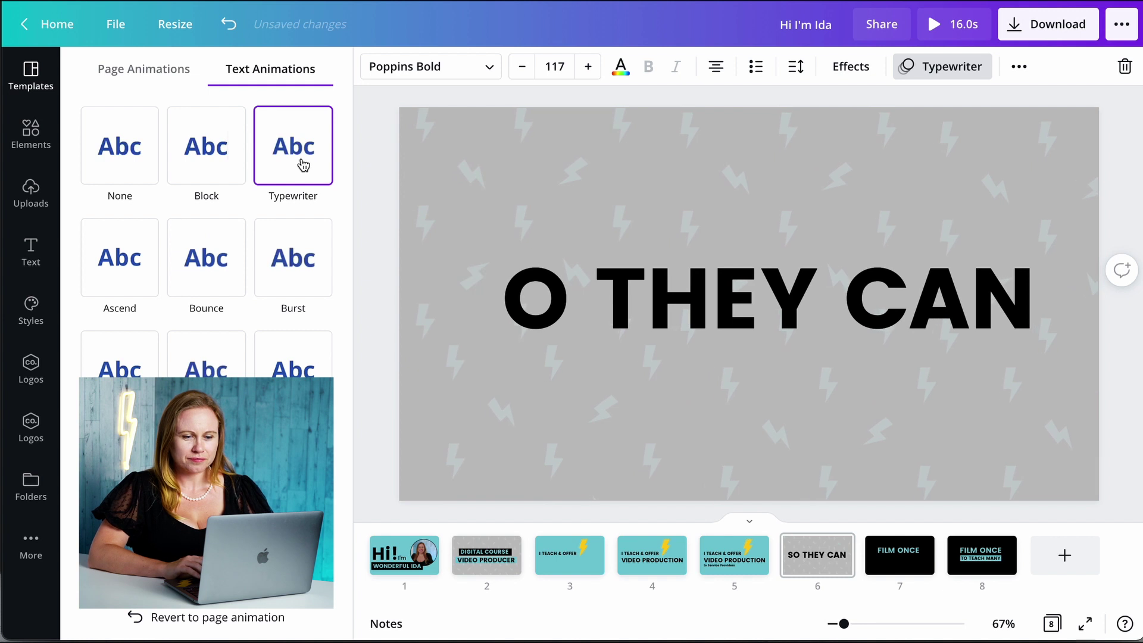
{"action": "left_click", "coordinate": [995, 109]}
Try slide 6 at 1.0s with a preview, then settle it at 2.0s.
{"action": "left_click", "coordinate": [1018, 105]}
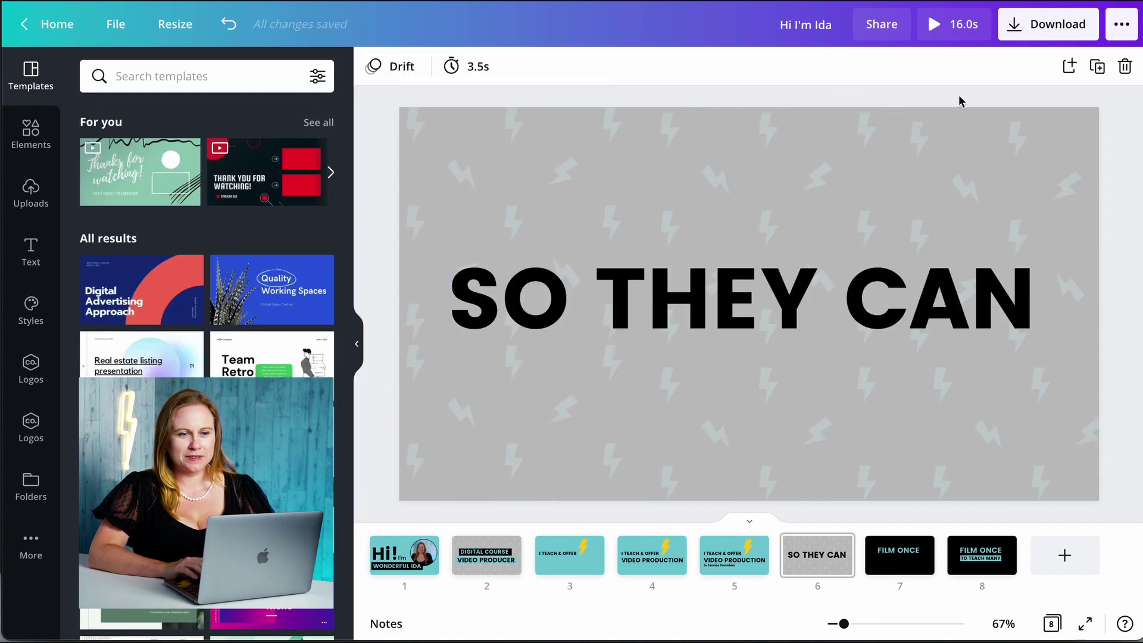
{"action": "left_click", "coordinate": [469, 66]}
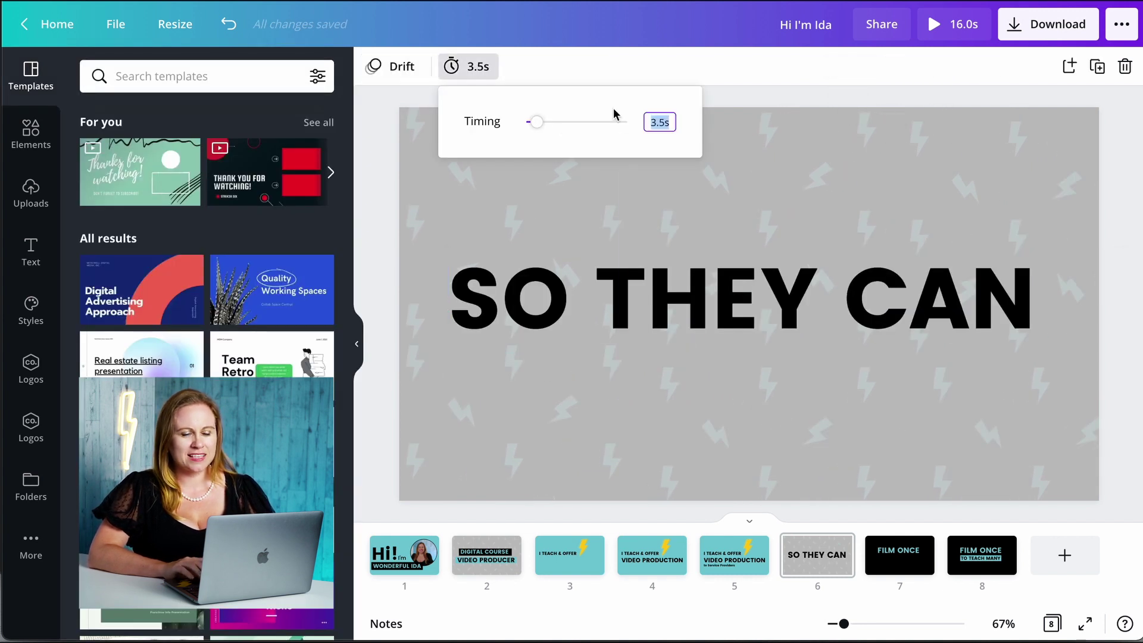
{"action": "left_click_drag", "start_coordinate": [537, 128], "coordinate": [529, 129]}
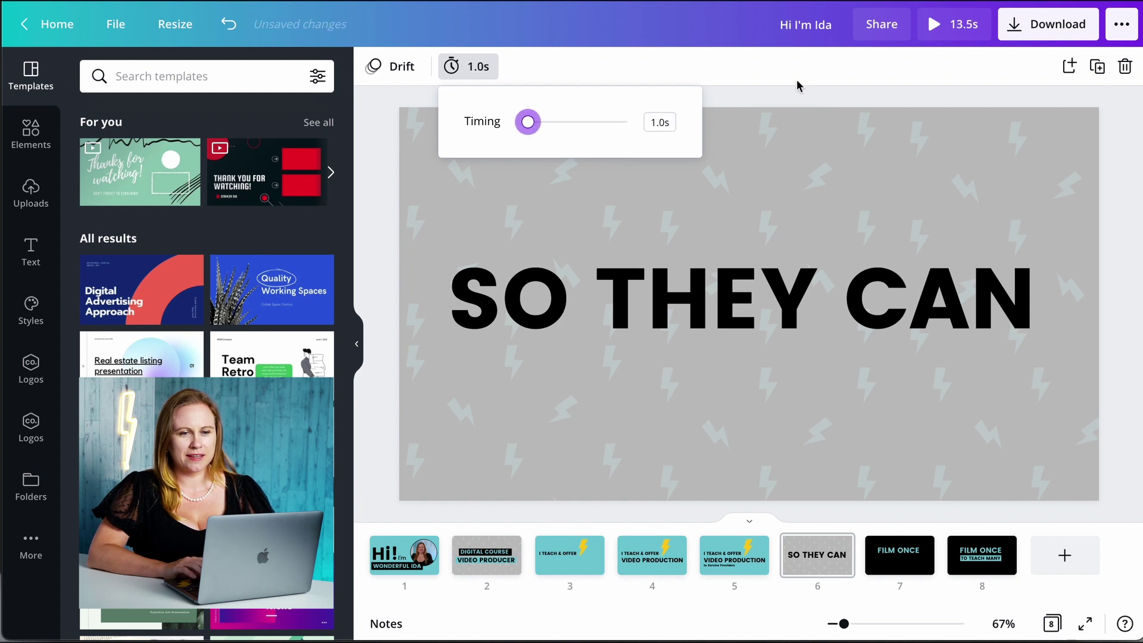
{"action": "left_click", "coordinate": [951, 35]}
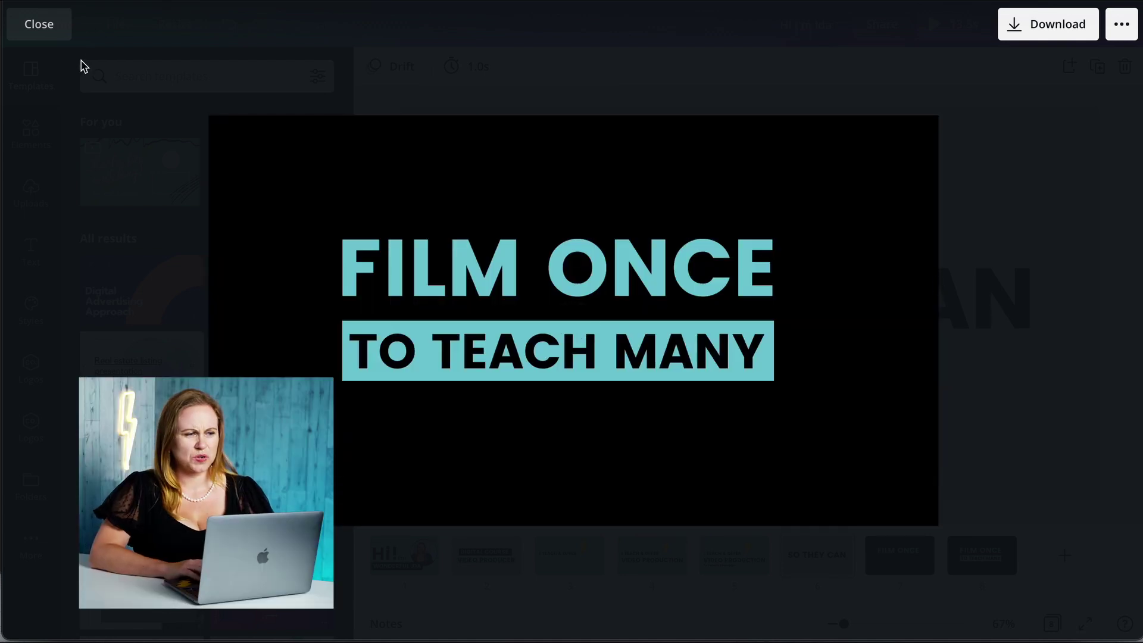
{"action": "left_click", "coordinate": [15, 39]}
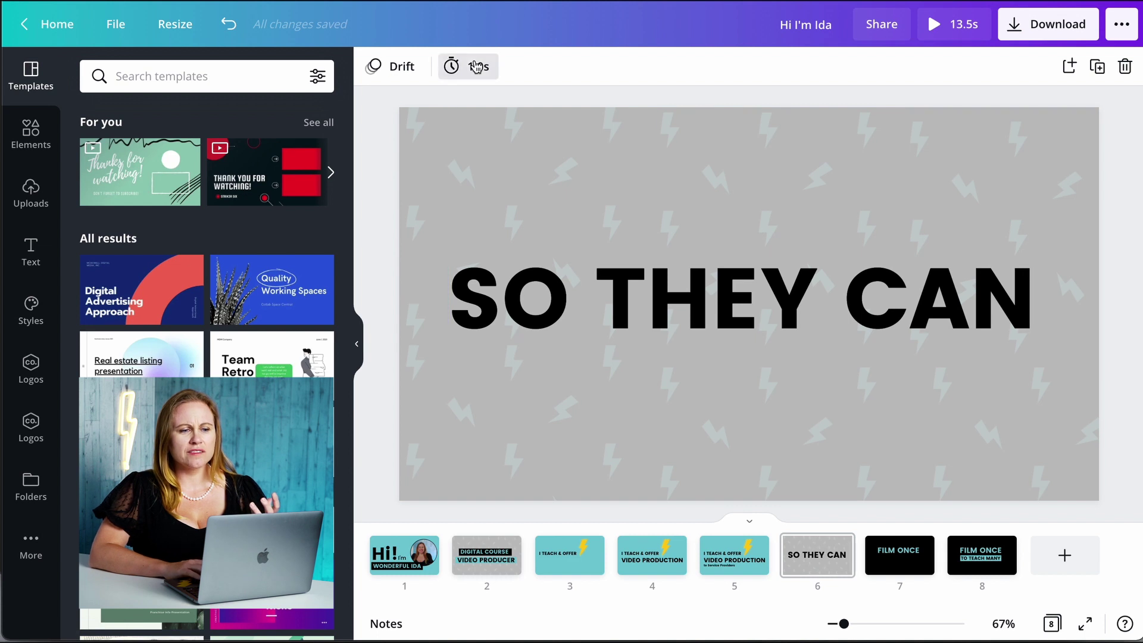
{"action": "left_click", "coordinate": [455, 67]}
{"action": "left_click_drag", "start_coordinate": [528, 126], "coordinate": [531, 123]}
{"action": "left_click", "coordinate": [932, 85]}
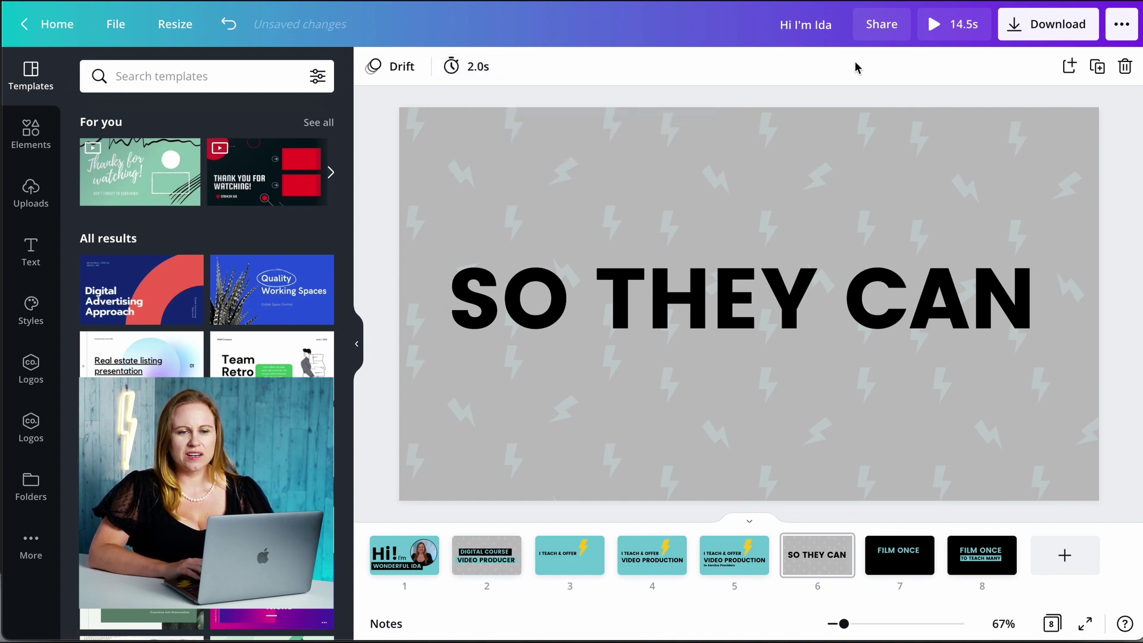
Preview all 8 slides through FILM ONCE TO TEACH MANY and review the MP4 Video download settings.
{"action": "left_click", "coordinate": [977, 25]}
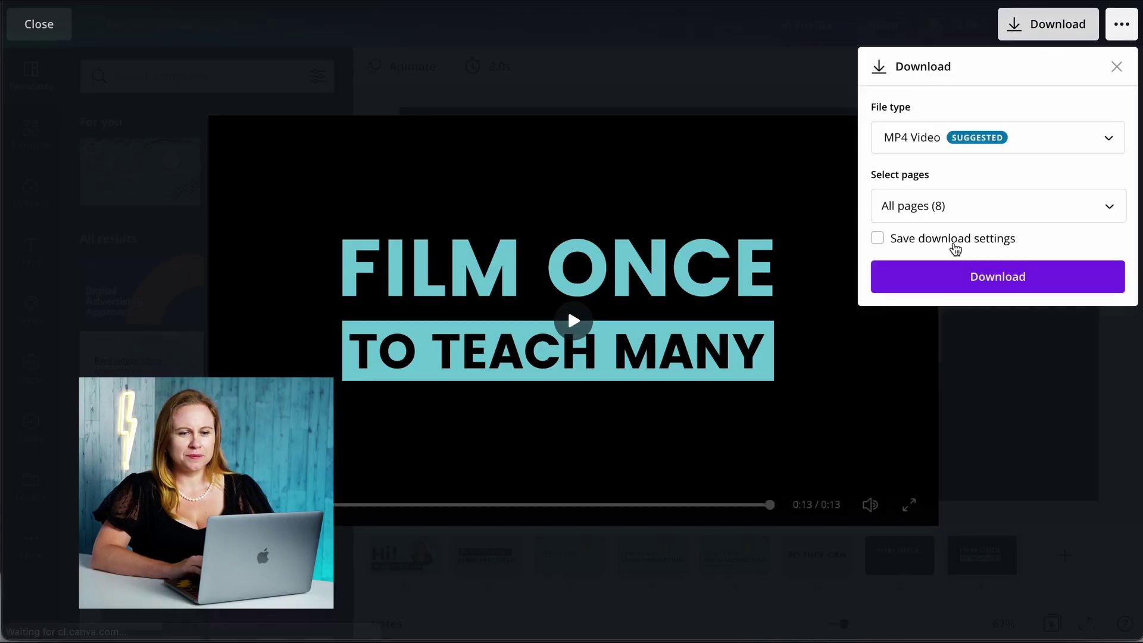
{"action": "key", "text": "Escape"}
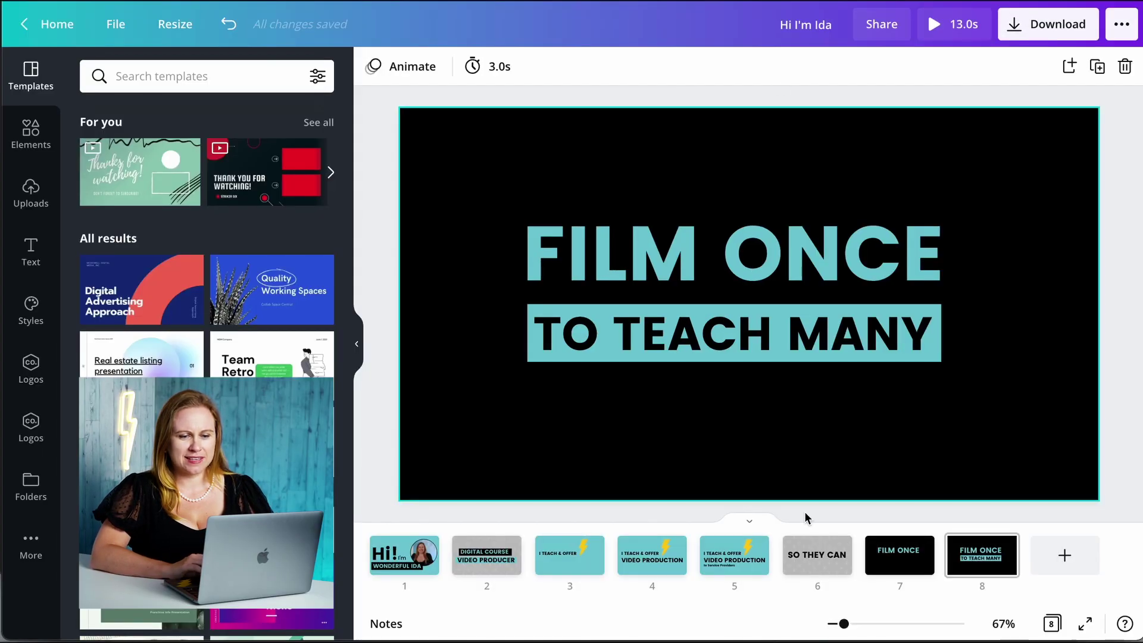
Lengthen slide 7, FILM ONCE, to 3.0 seconds.
{"action": "left_click", "coordinate": [882, 563]}
{"action": "left_click", "coordinate": [500, 67]}
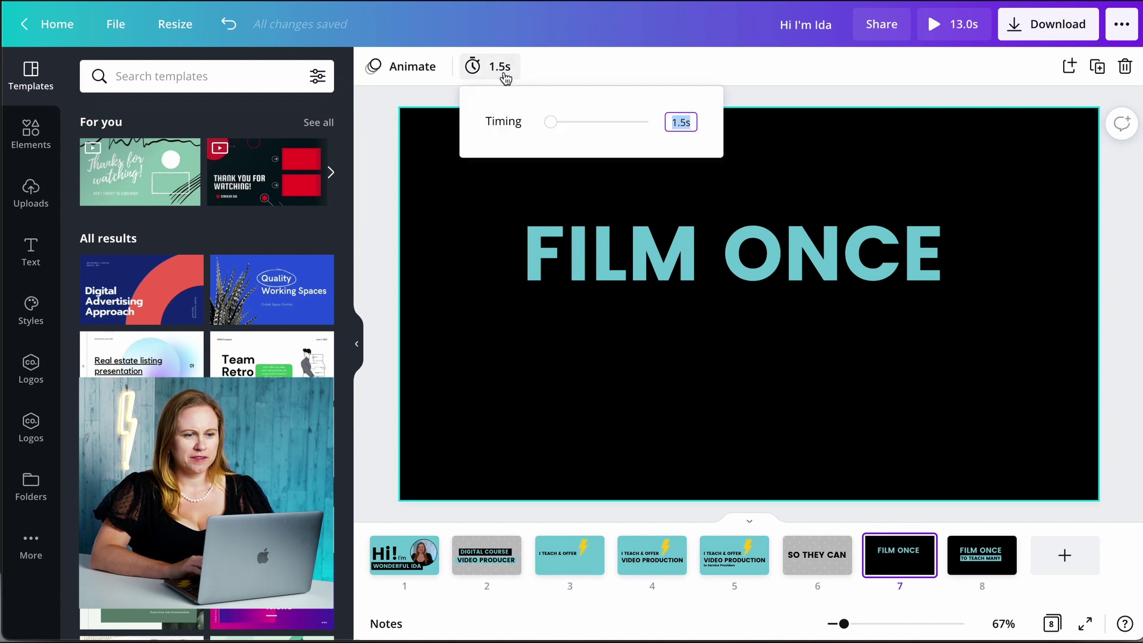
{"action": "left_click_drag", "start_coordinate": [550, 124], "coordinate": [557, 125]}
{"action": "left_click", "coordinate": [594, 66]}
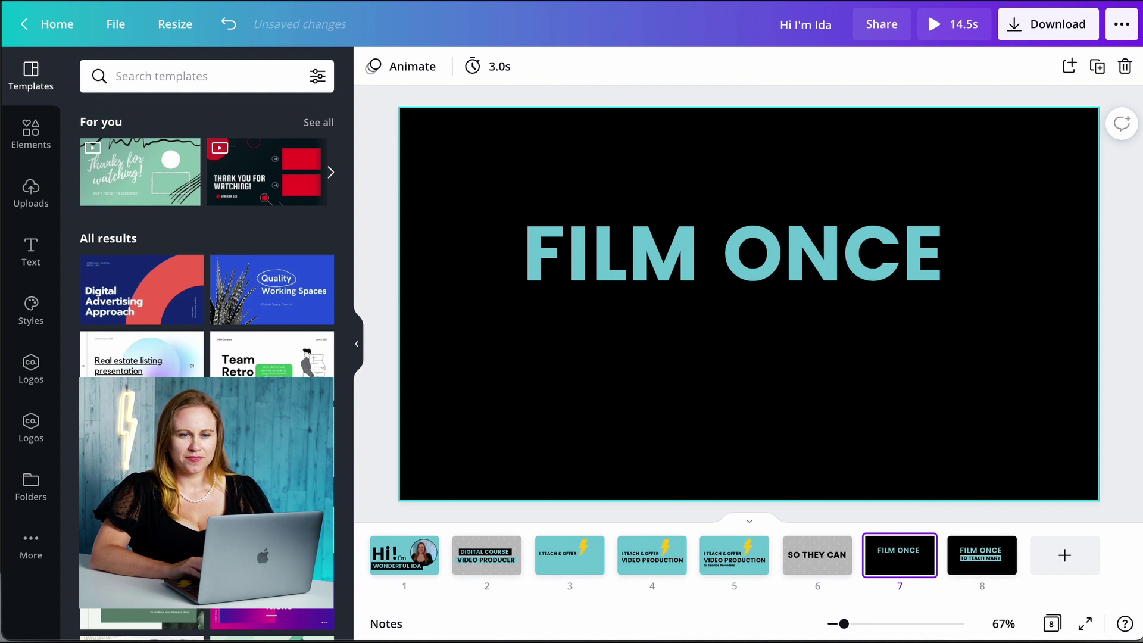
Download the 14.5-second intro as an MP4 video and dismiss the confirmation.
{"action": "left_click", "coordinate": [1028, 26]}
{"action": "left_click", "coordinate": [995, 276]}
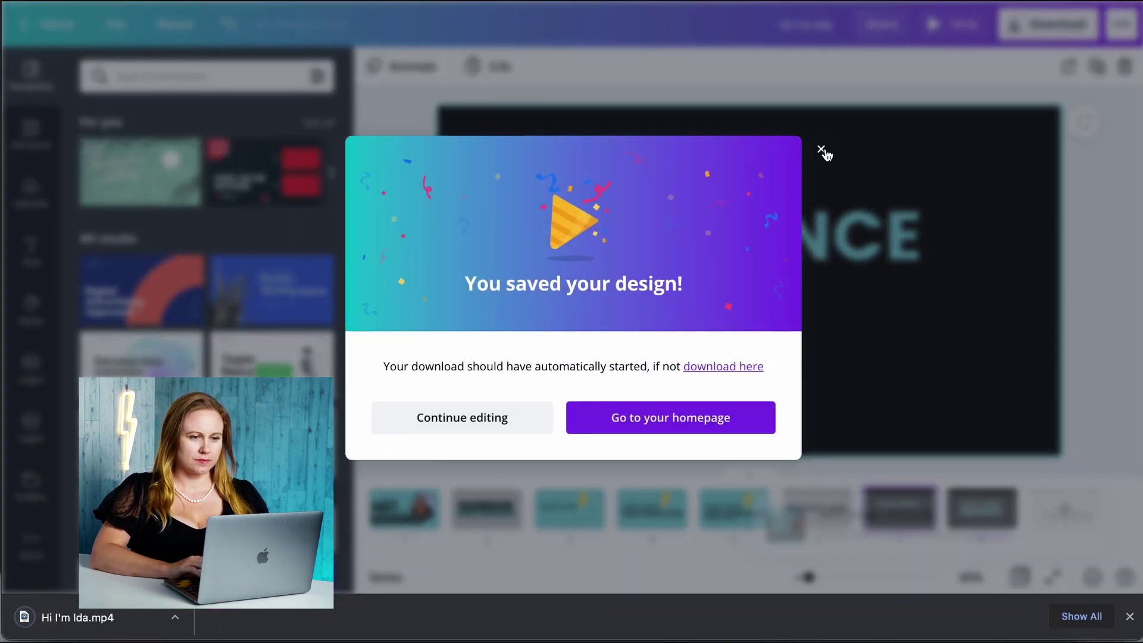
{"action": "left_click", "coordinate": [822, 150]}
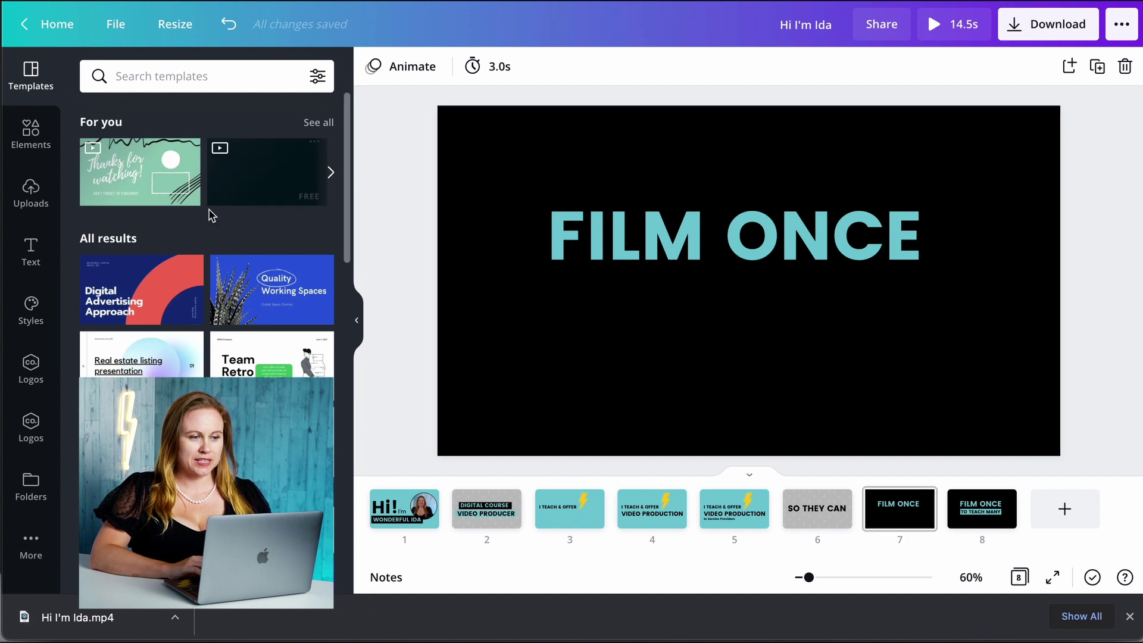
Create a new blank 1080p video design.
{"action": "left_click", "coordinate": [125, 27]}
{"action": "left_click", "coordinate": [198, 131]}
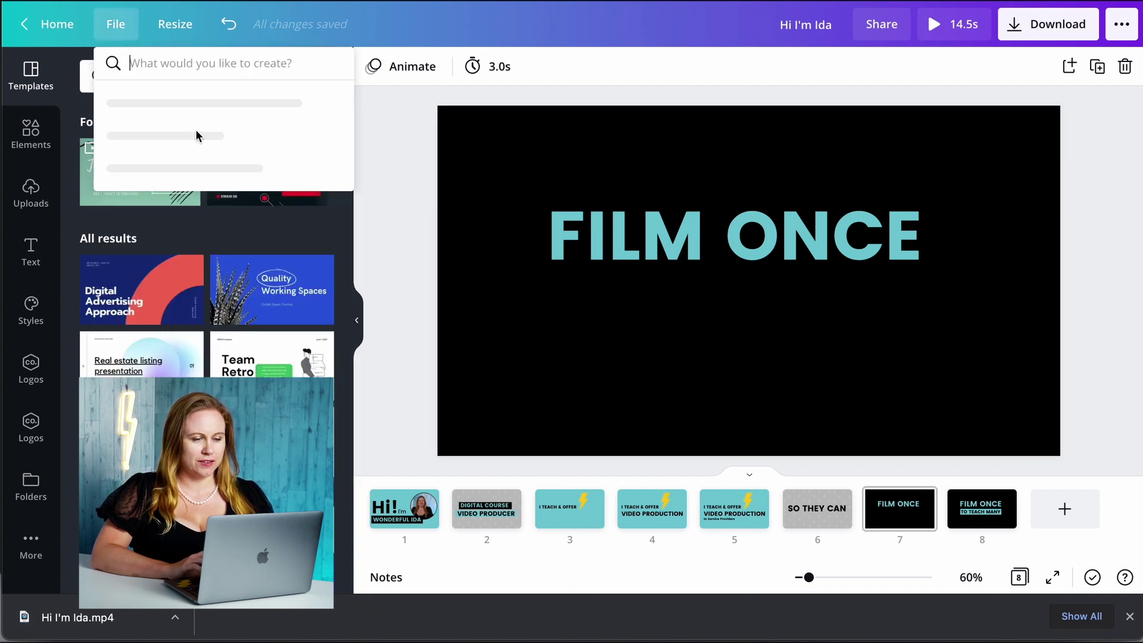
{"action": "left_click", "coordinate": [215, 147]}
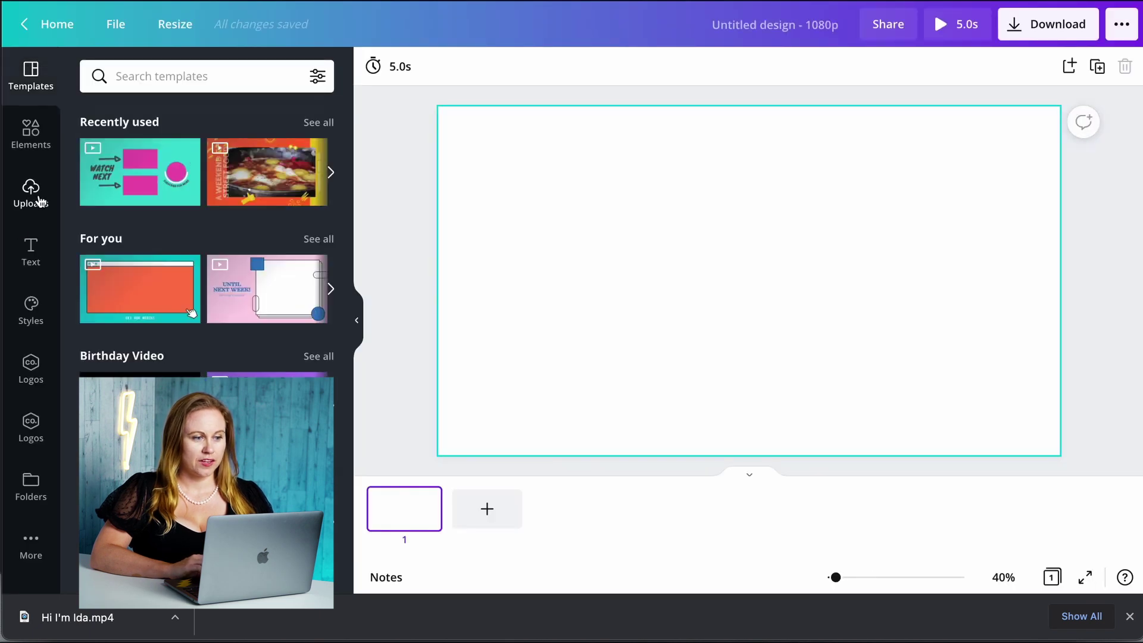
Upload the exported intro MP4 from the Downloads folder into the design's media.
{"action": "left_click", "coordinate": [38, 199]}
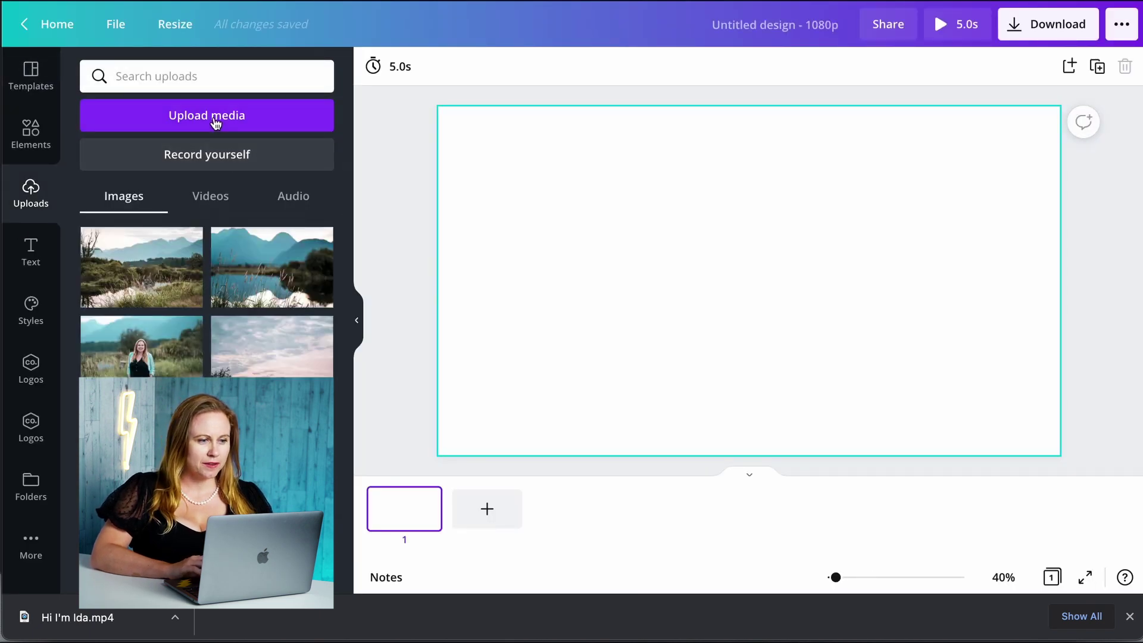
{"action": "left_click", "coordinate": [215, 118]}
{"action": "left_click", "coordinate": [105, 187]}
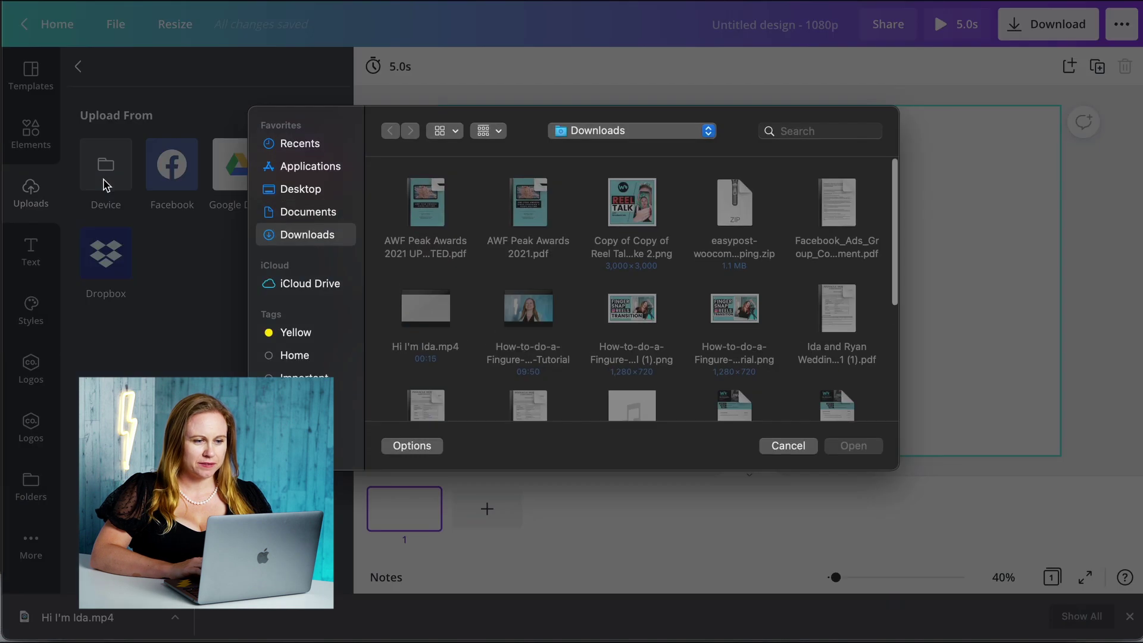
{"action": "left_click", "coordinate": [418, 332]}
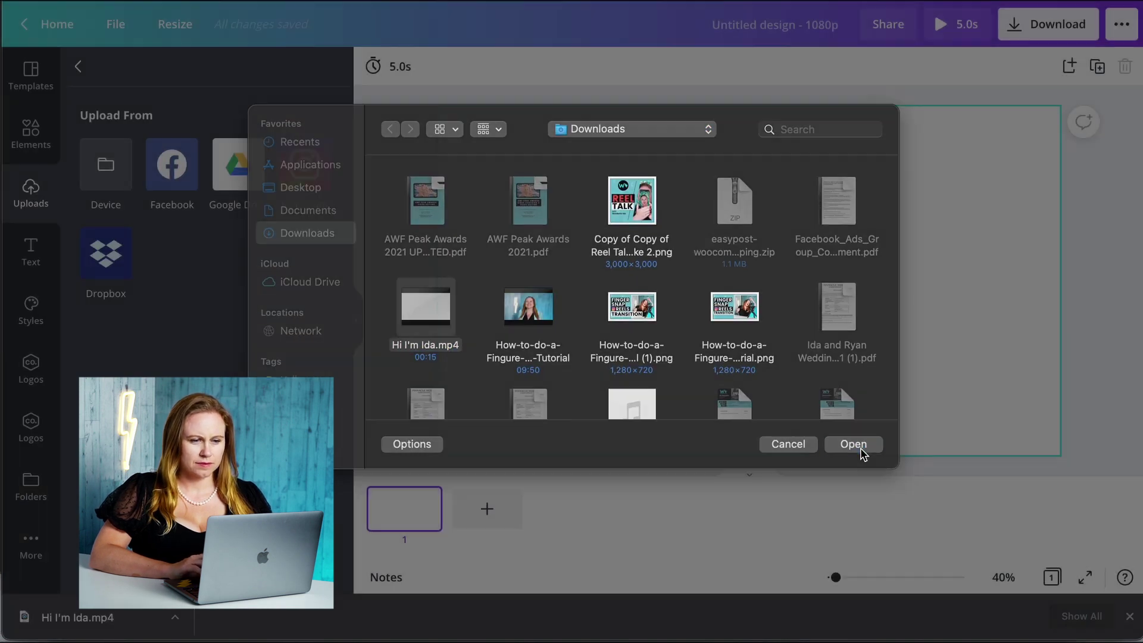
{"action": "left_click", "coordinate": [856, 446]}
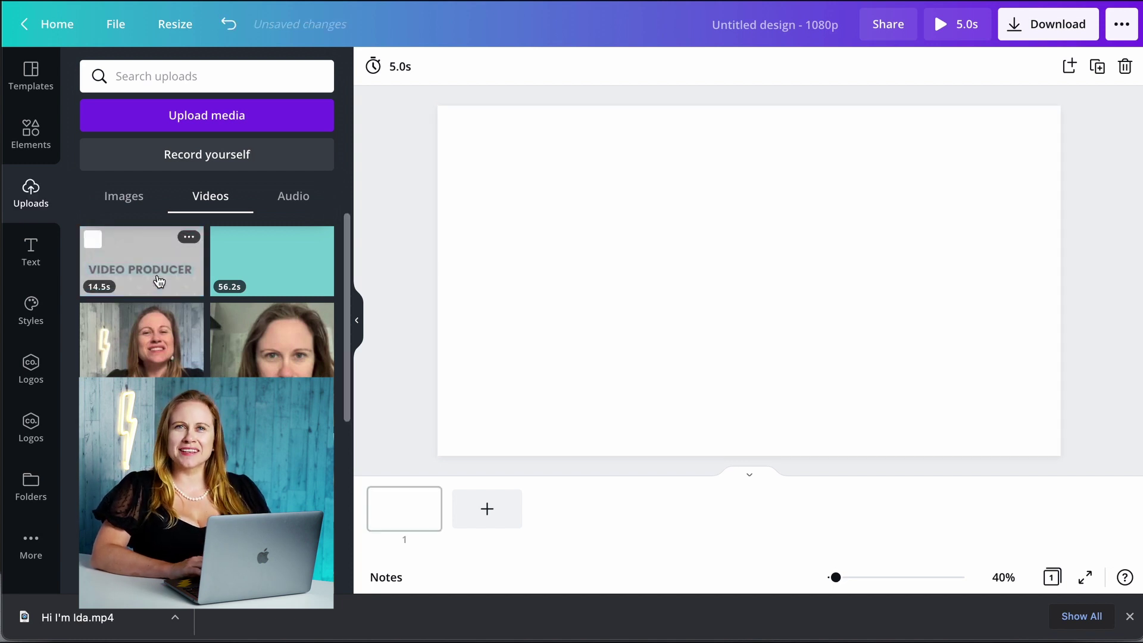
Place the 14.5s intro video on the blank page and duplicate the page, giving two copies.
{"action": "left_click_drag", "start_coordinate": [159, 281], "coordinate": [457, 313]}
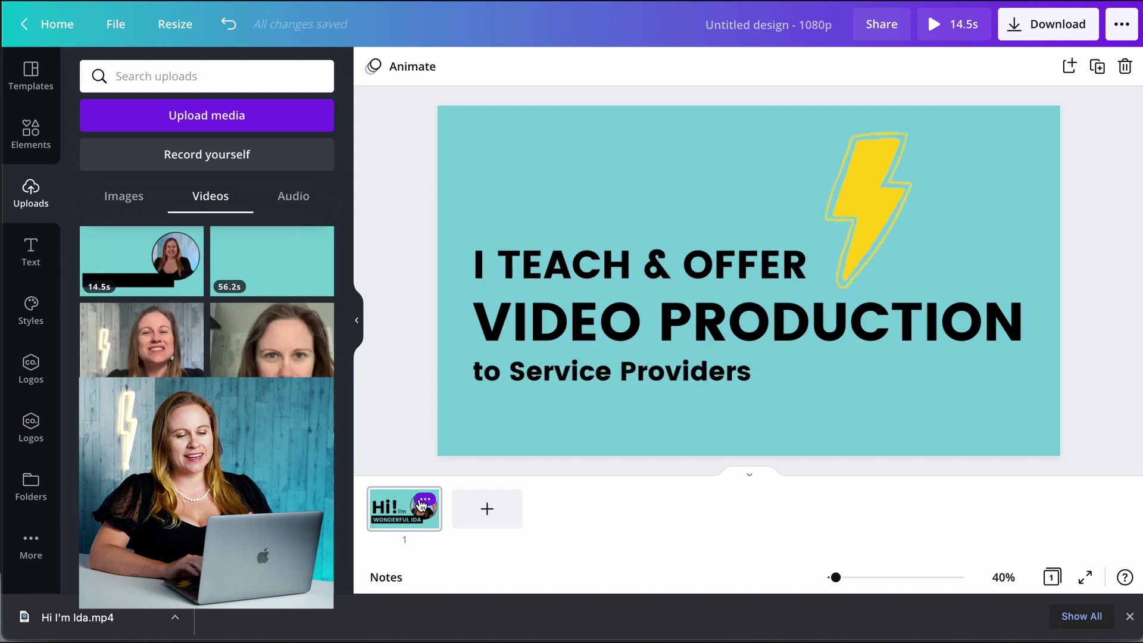
{"action": "left_click", "coordinate": [423, 501]}
{"action": "left_click", "coordinate": [506, 402]}
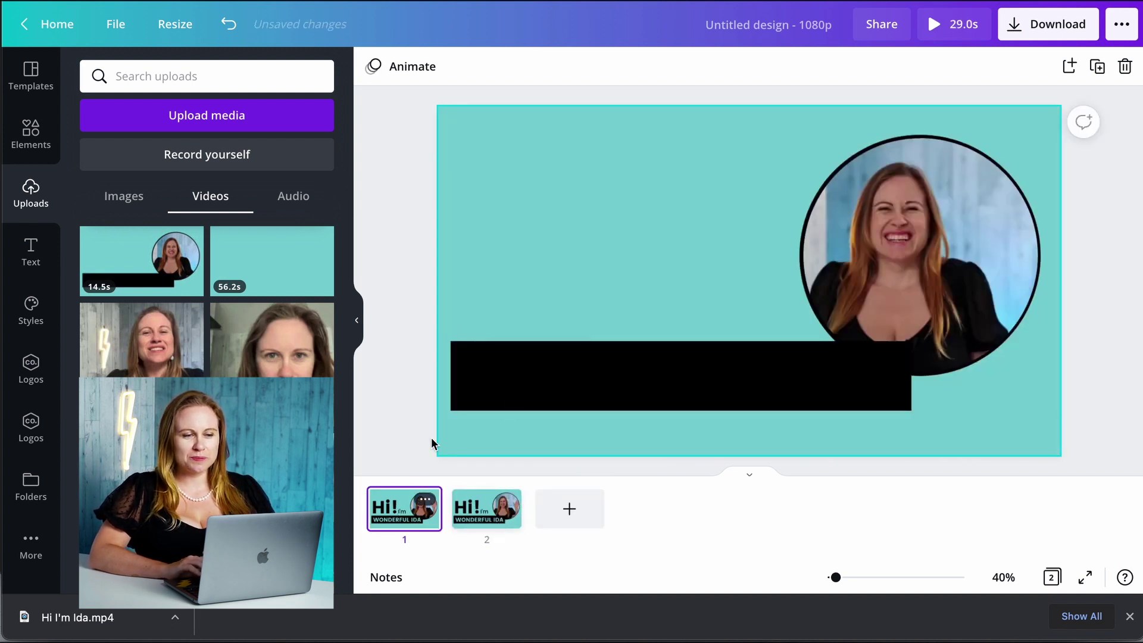
{"action": "left_click", "coordinate": [531, 281]}
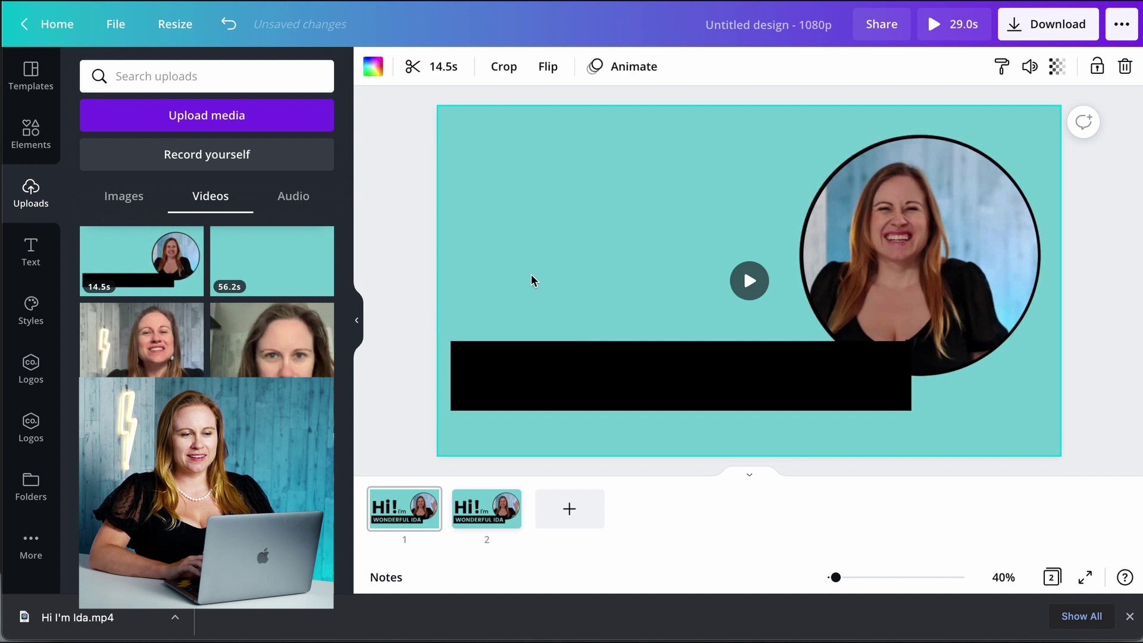
{"action": "left_click", "coordinate": [450, 73]}
Cut page 1's clip to 10.5 seconds and keep only page 2's final 2.5 seconds.
{"action": "left_click_drag", "start_coordinate": [822, 66], "coordinate": [903, 84]}
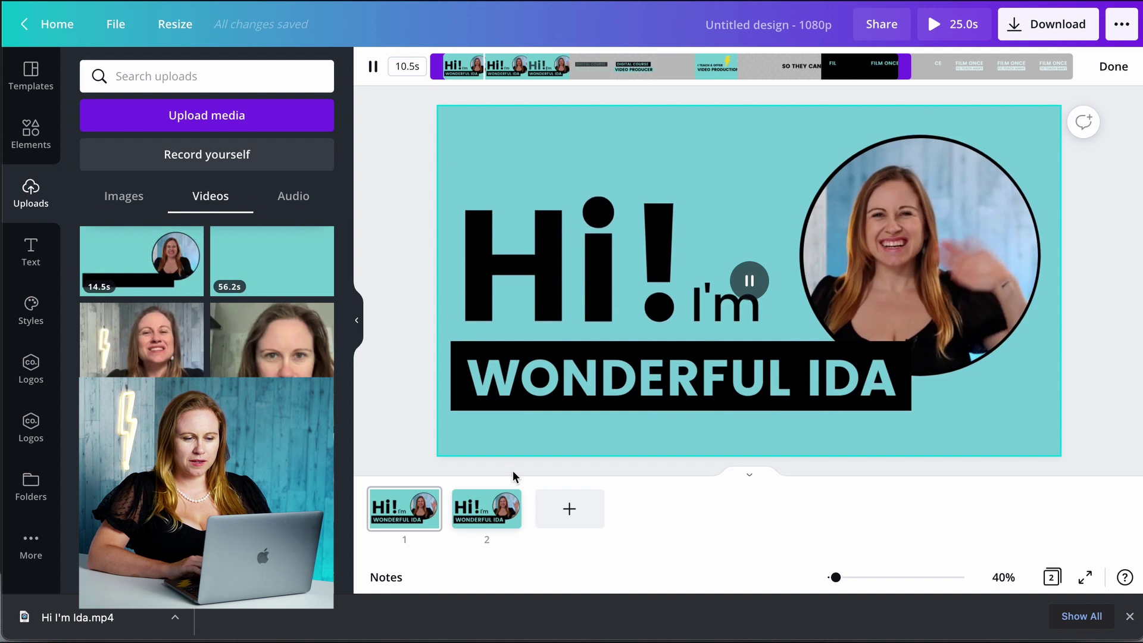
{"action": "left_click", "coordinate": [488, 517]}
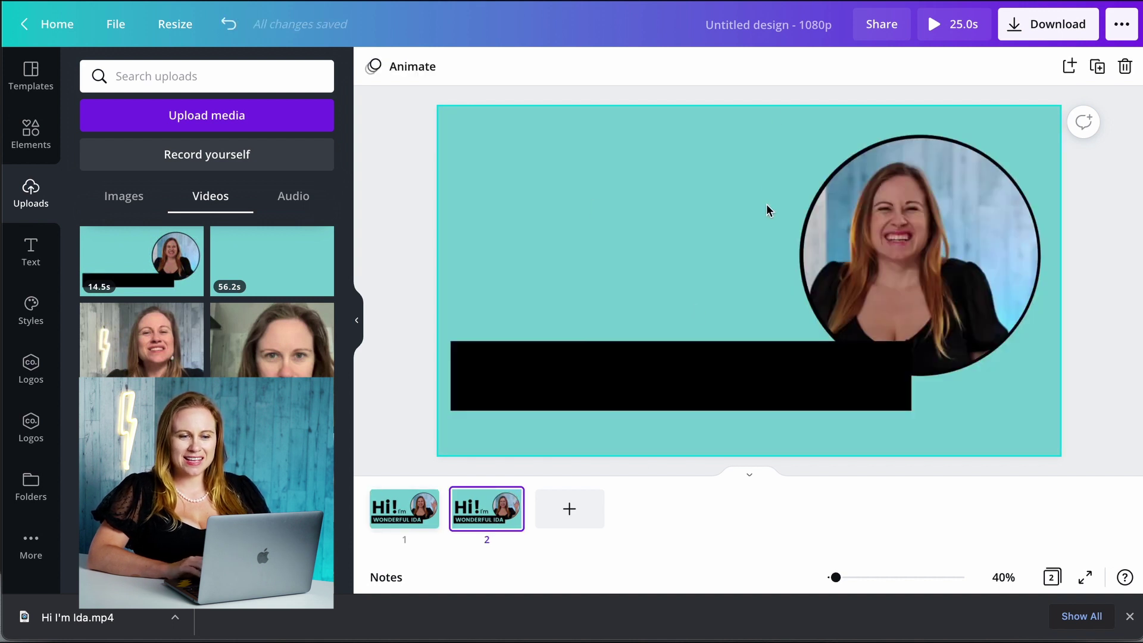
{"action": "left_click", "coordinate": [748, 189]}
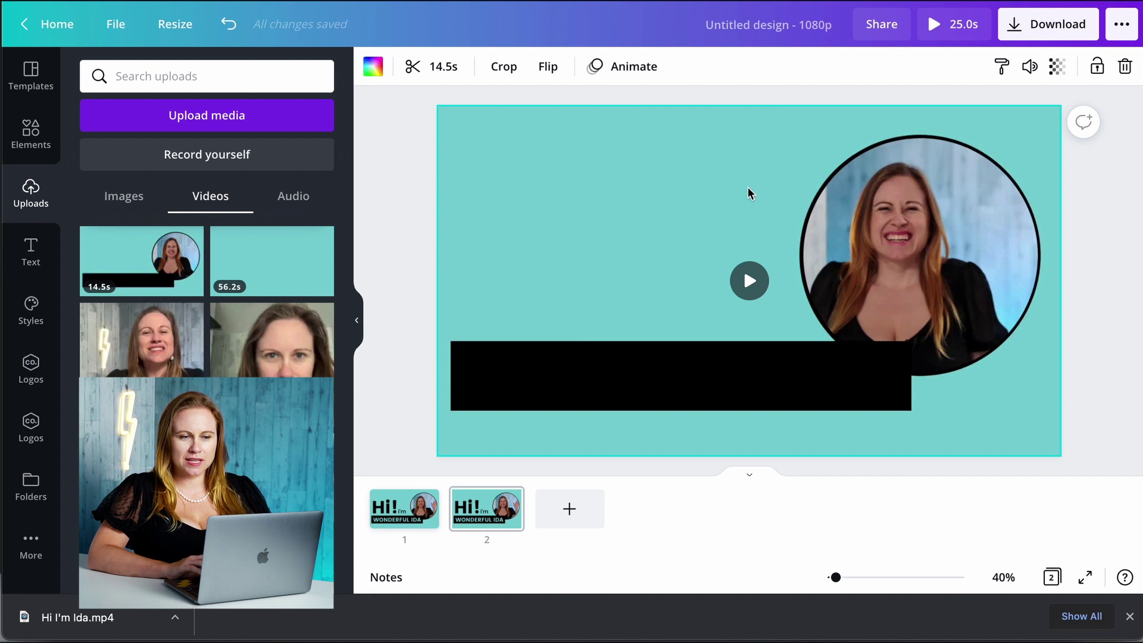
{"action": "left_click", "coordinate": [415, 69]}
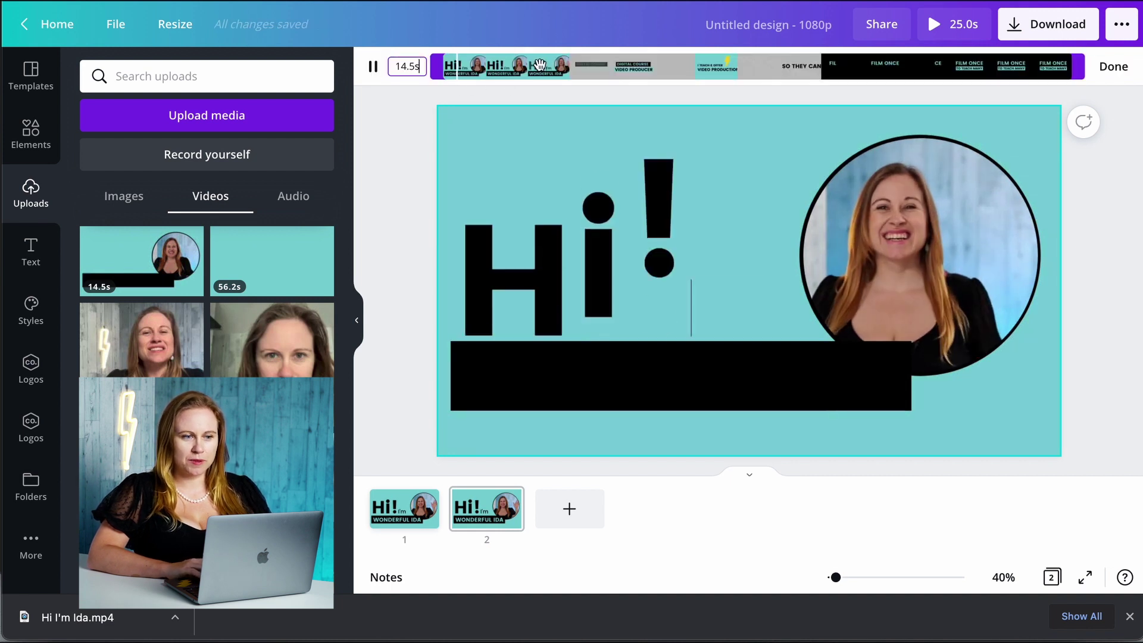
{"action": "left_click_drag", "start_coordinate": [446, 66], "coordinate": [955, 12]}
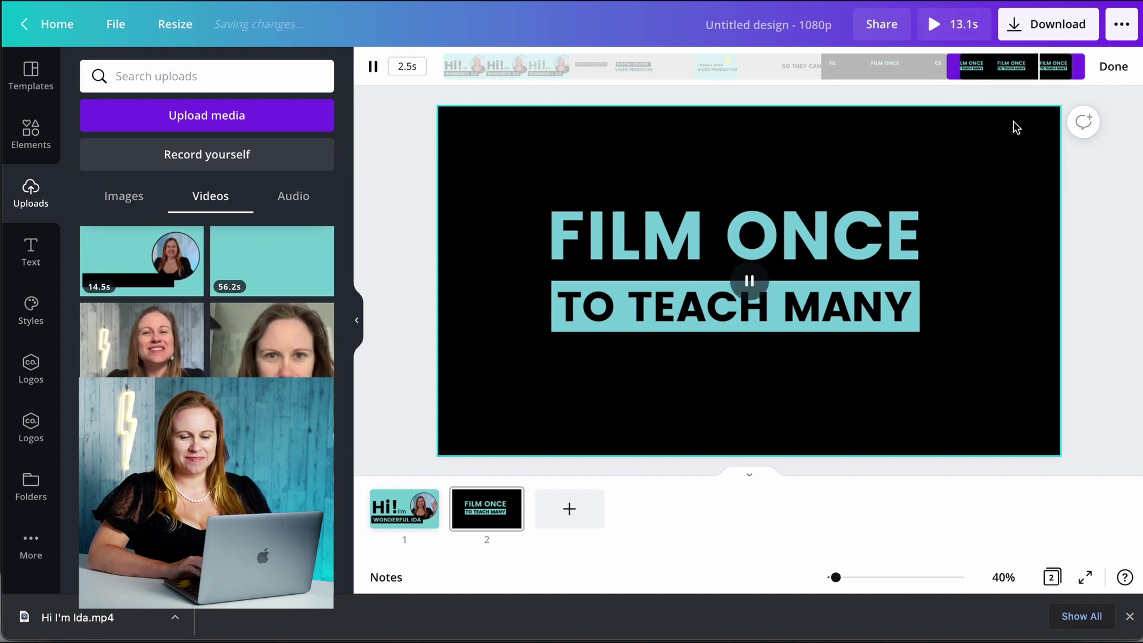
Finish the trim and play the 13-second two-page video full screen.
{"action": "left_click", "coordinate": [1119, 73]}
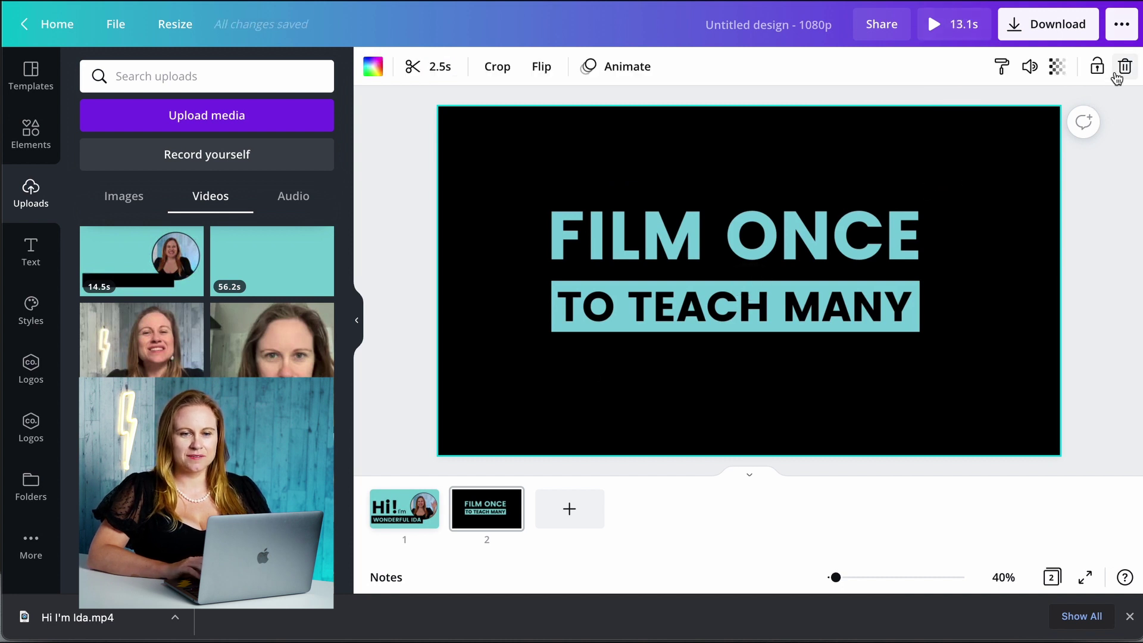
{"action": "left_click", "coordinate": [934, 27]}
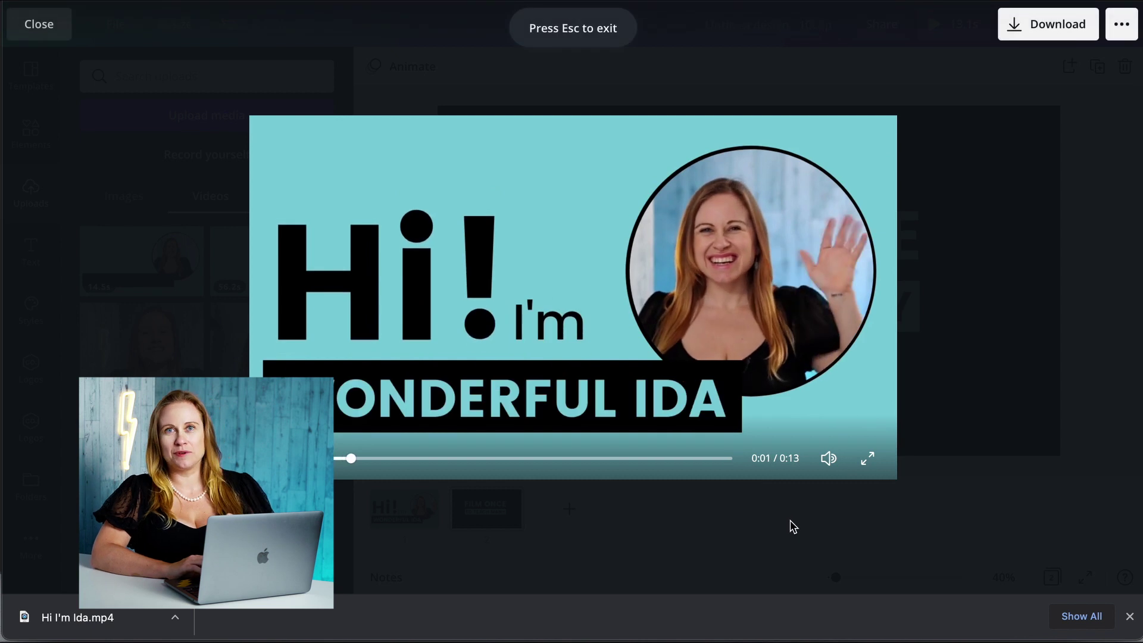